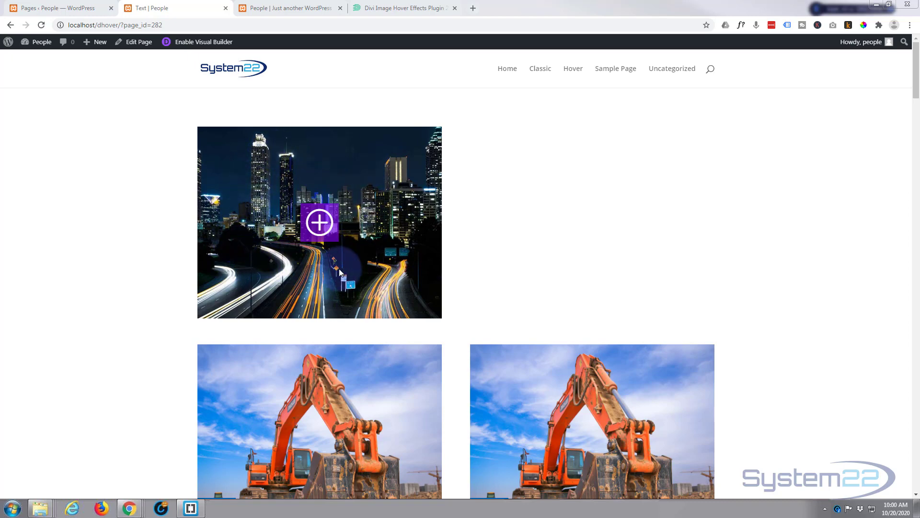
- Examine the icon hover effect on the city image, the Divi Image Hover product page and the hover examples on the home page
mouse_move(331, 228)
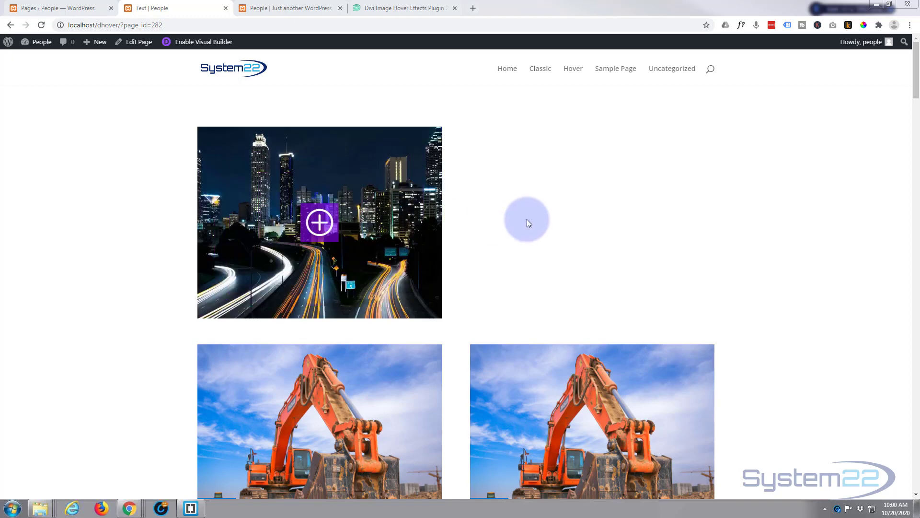
left_click(407, 8)
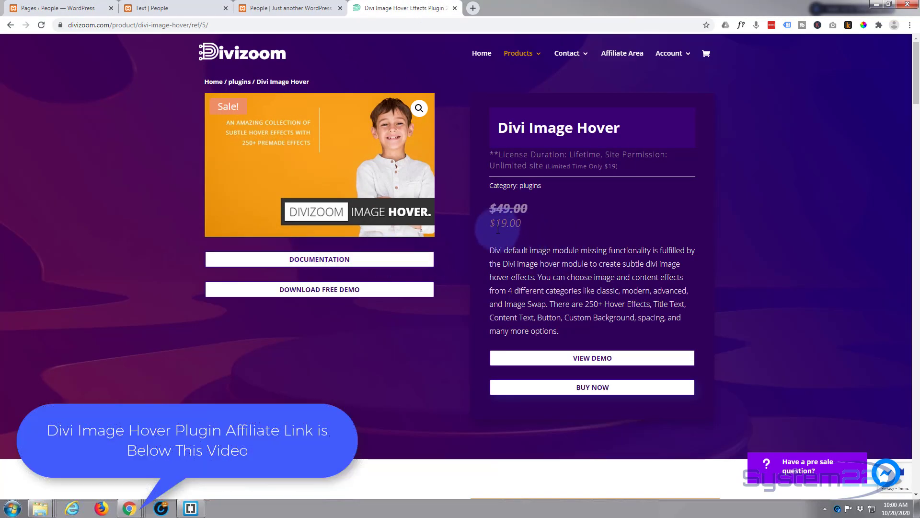
left_click(308, 9)
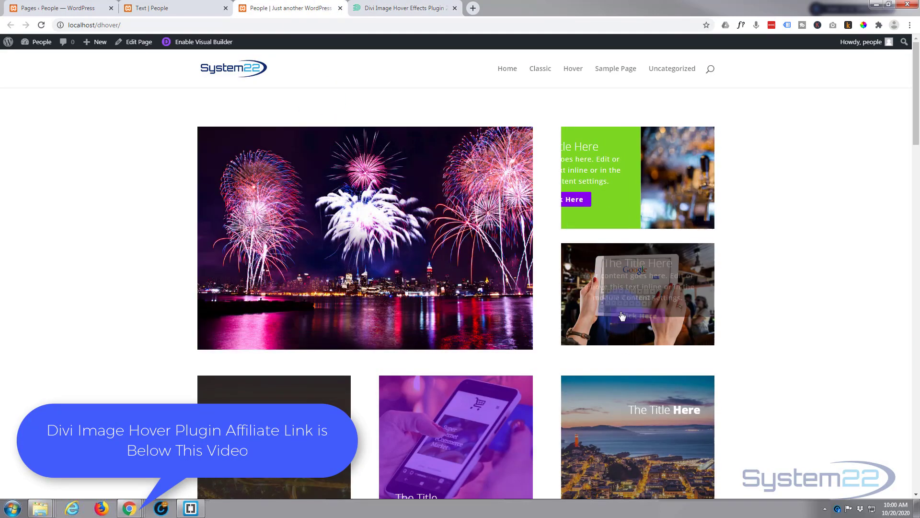
scroll(623, 288, "down", 2)
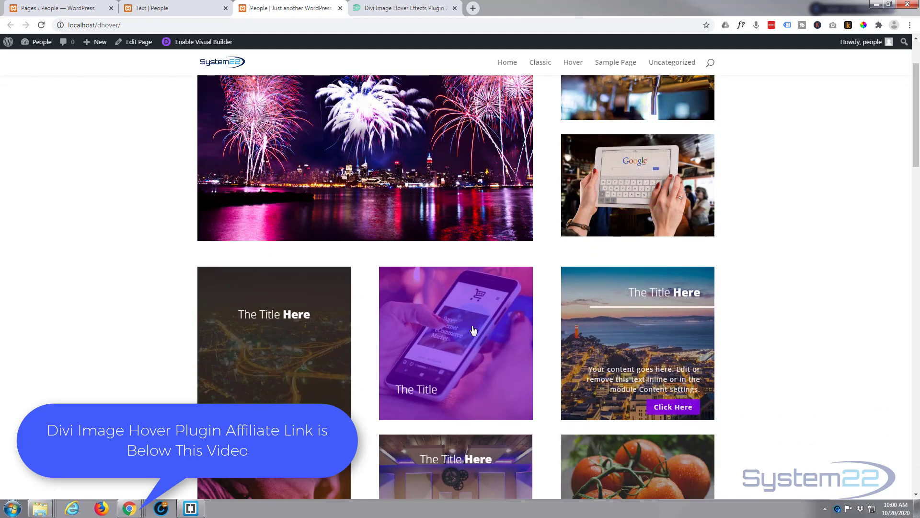
scroll(269, 323, "down", 3)
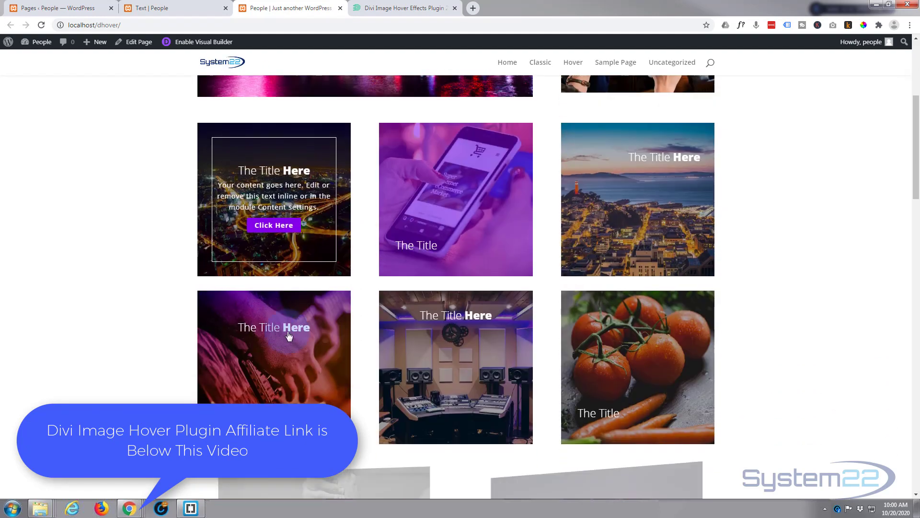
scroll(632, 145, "down", 4)
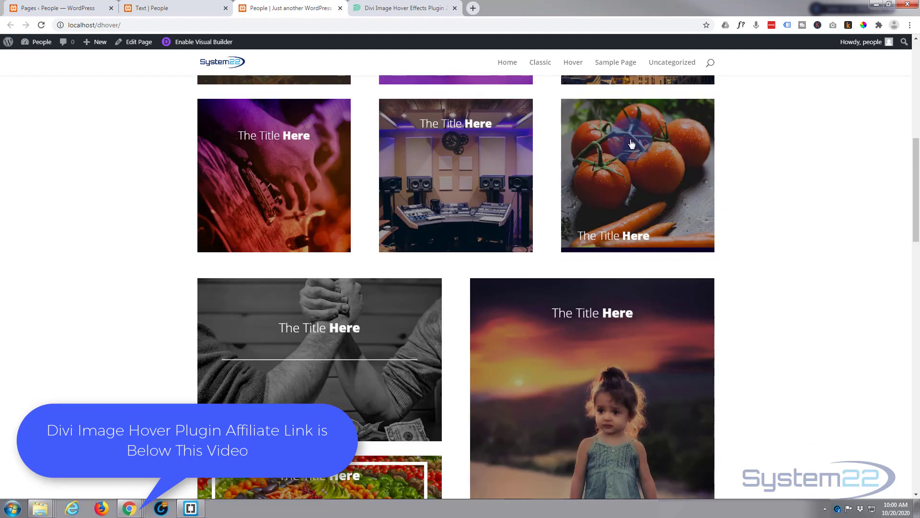
scroll(573, 372, "down", 4)
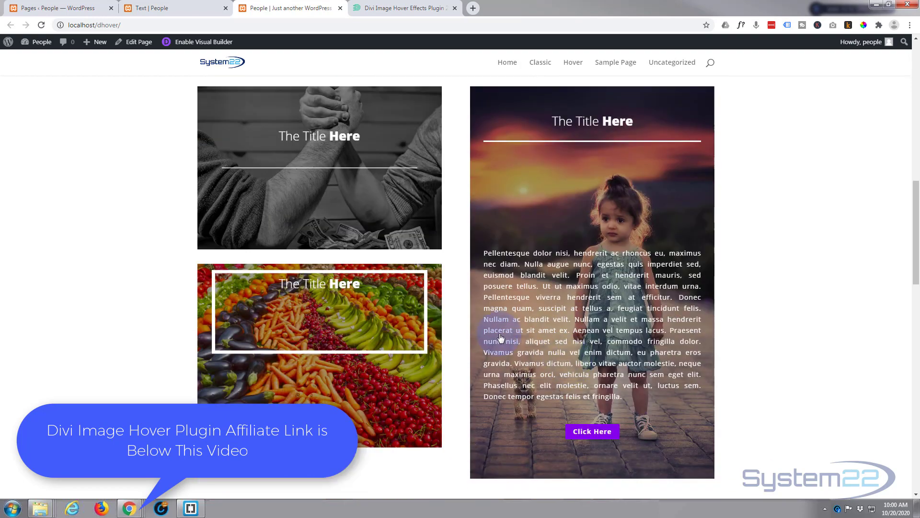
left_click(400, 12)
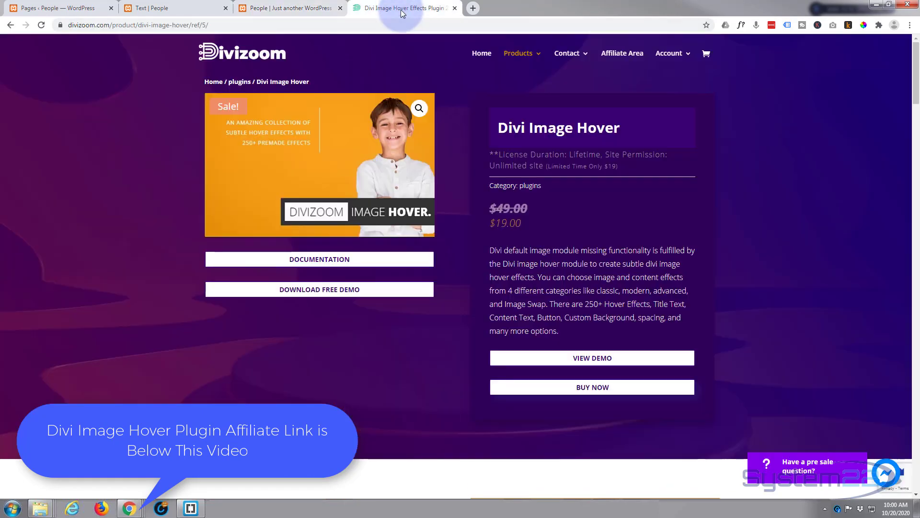
- Open the Text page in the Visual Builder and insert a Blurb module in the empty column beside the city image
left_click(154, 10)
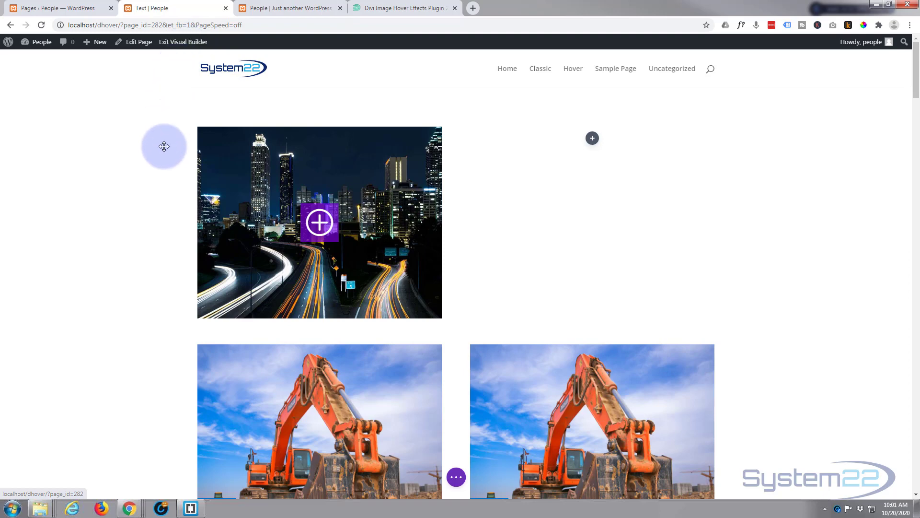
mouse_move(134, 113)
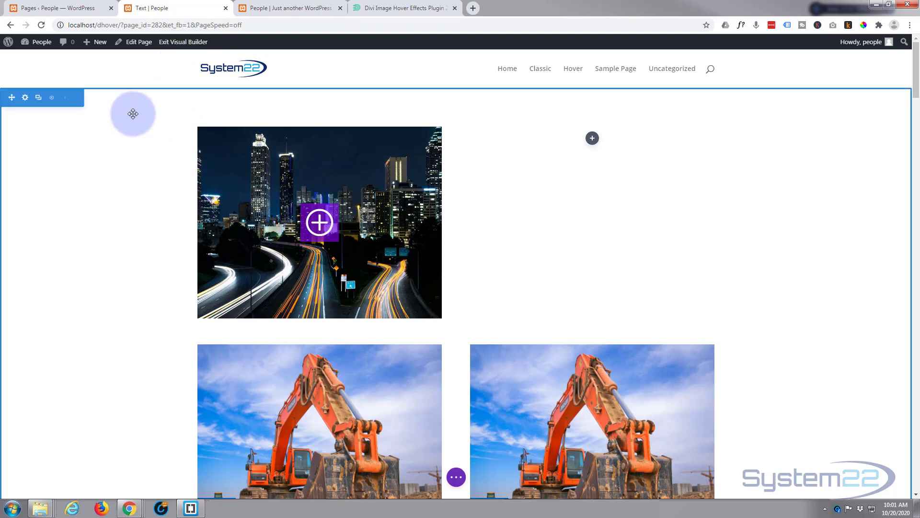
mouse_move(289, 161)
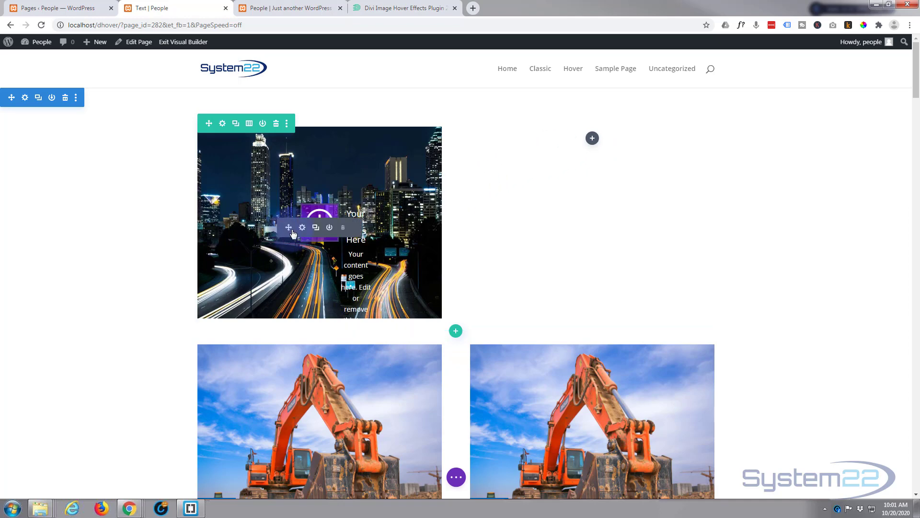
left_click(592, 140)
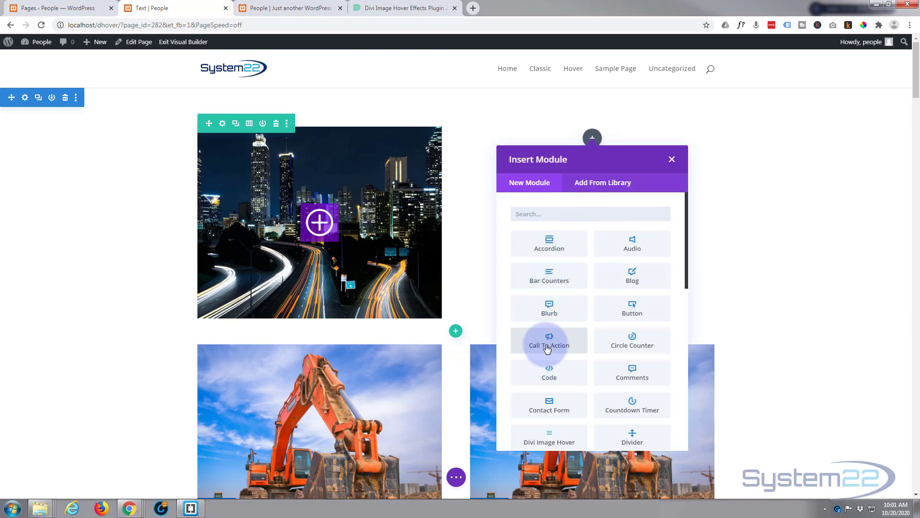
left_click(550, 308)
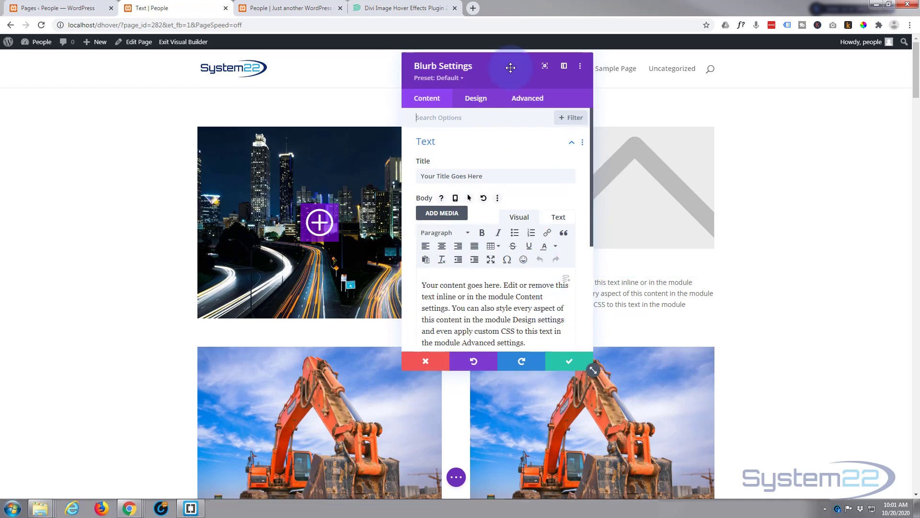
left_click_drag(511, 68, 297, 24)
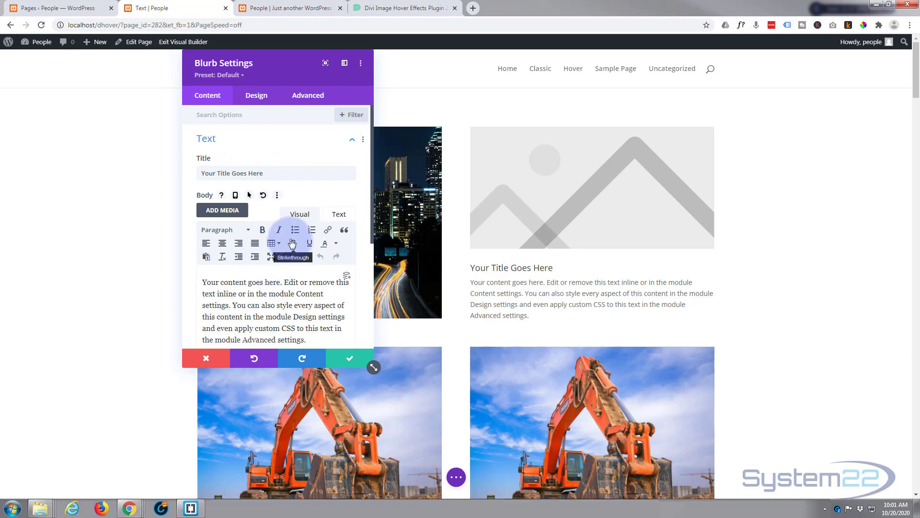
- Make the blurb use an icon instead of an image and choose the outlined circled plus icon
scroll(293, 243, "down", 2)
scroll(293, 243, "down", 2)
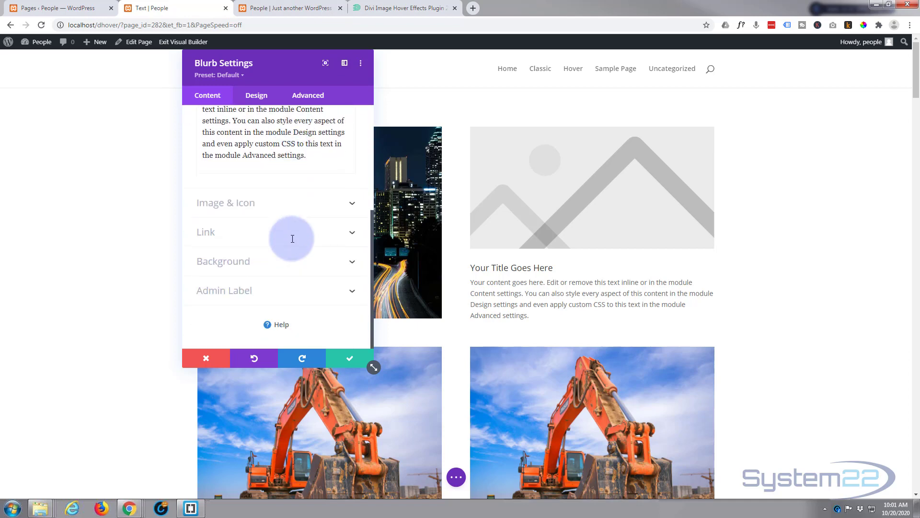
left_click(298, 208)
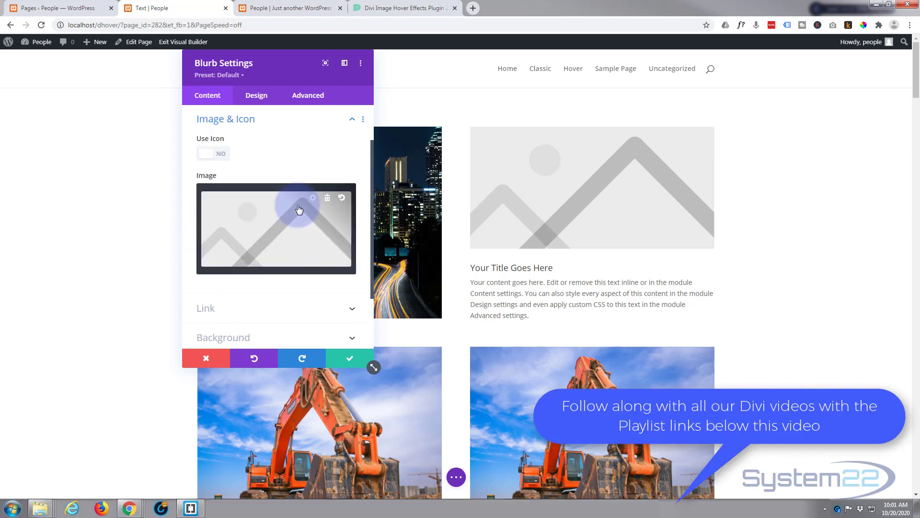
left_click(221, 154)
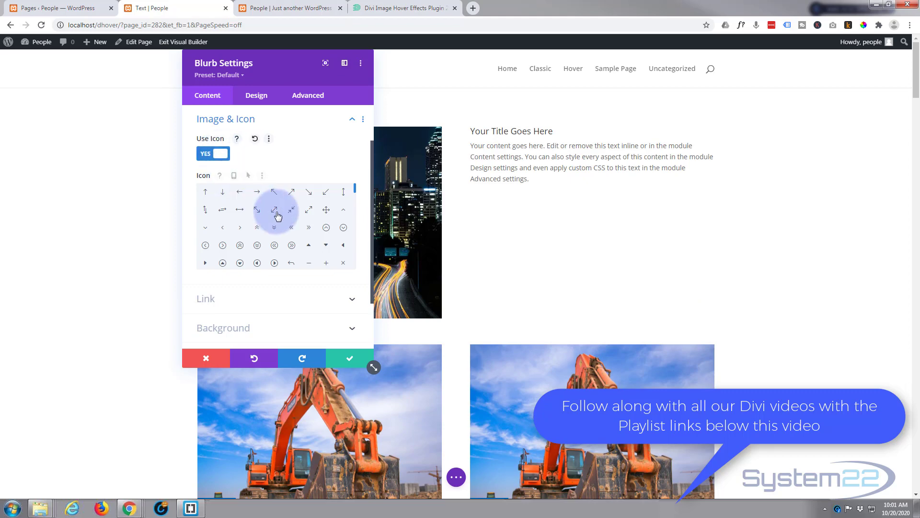
scroll(266, 222, "down", 1)
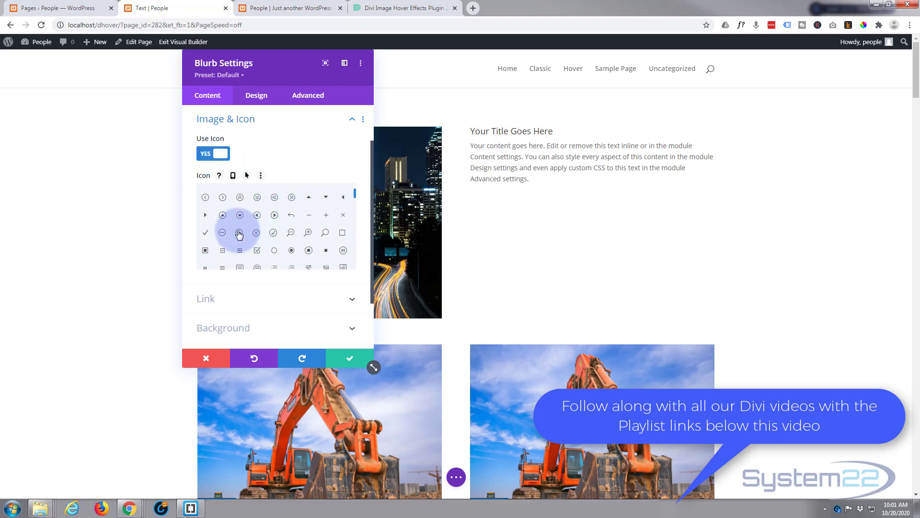
left_click(238, 234)
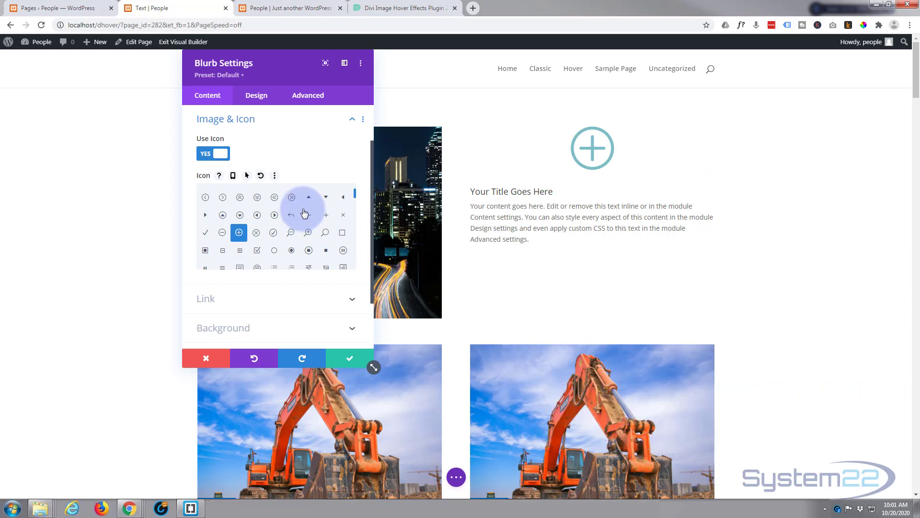
- Look through the other available icons and the blurb's link settings, including the module link URL and link target options
scroll(304, 212, "down", 5)
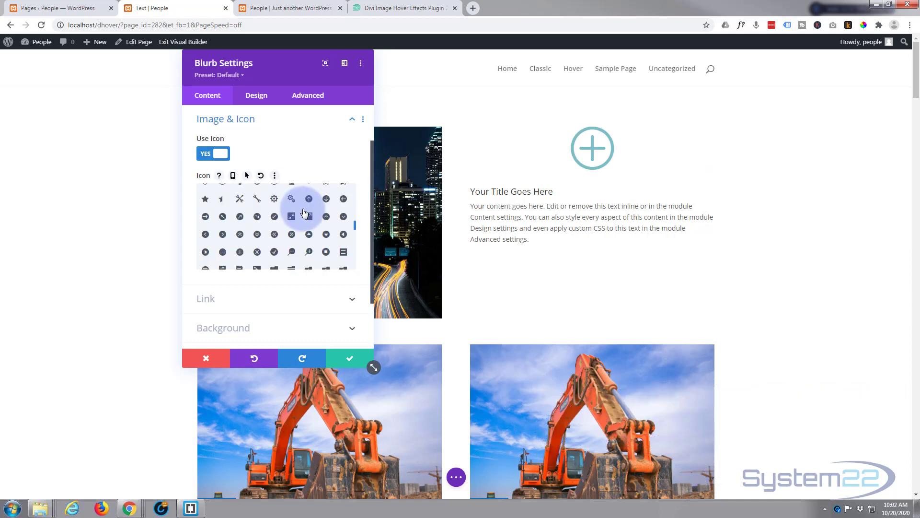
scroll(304, 212, "down", 5)
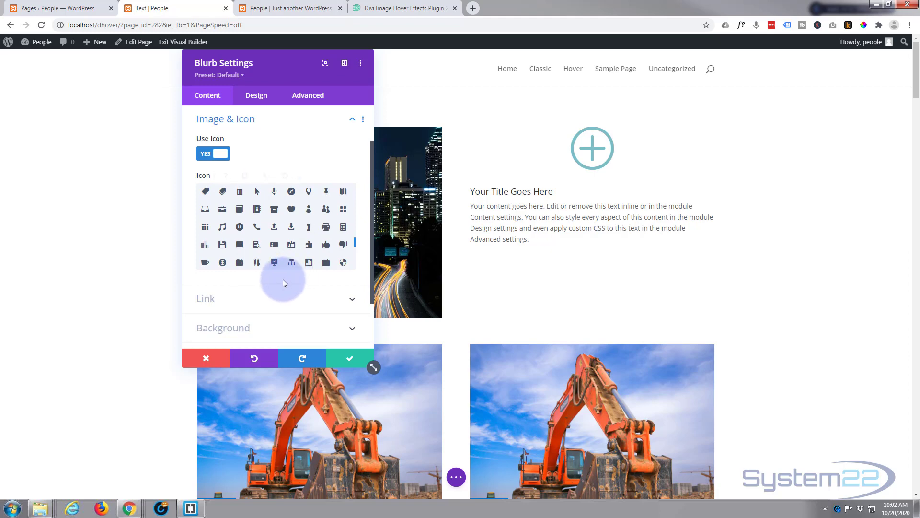
scroll(283, 280, "down", 2)
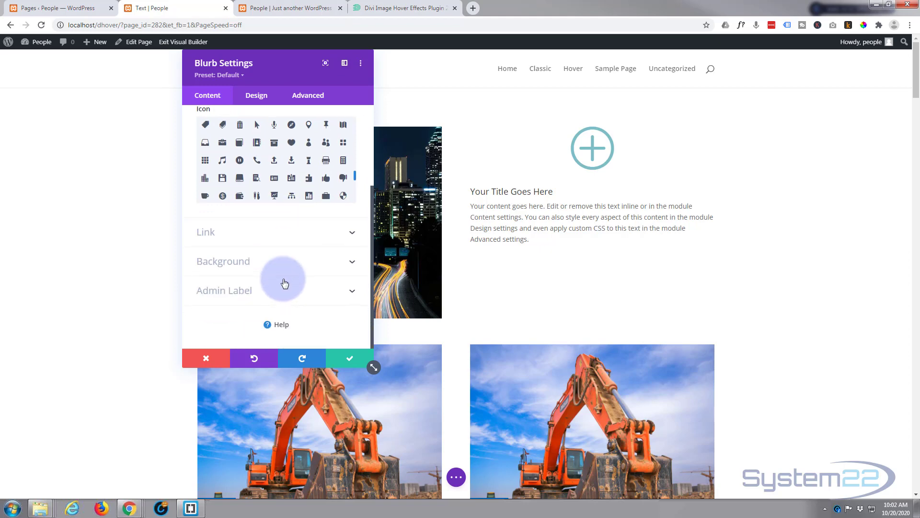
left_click(246, 236)
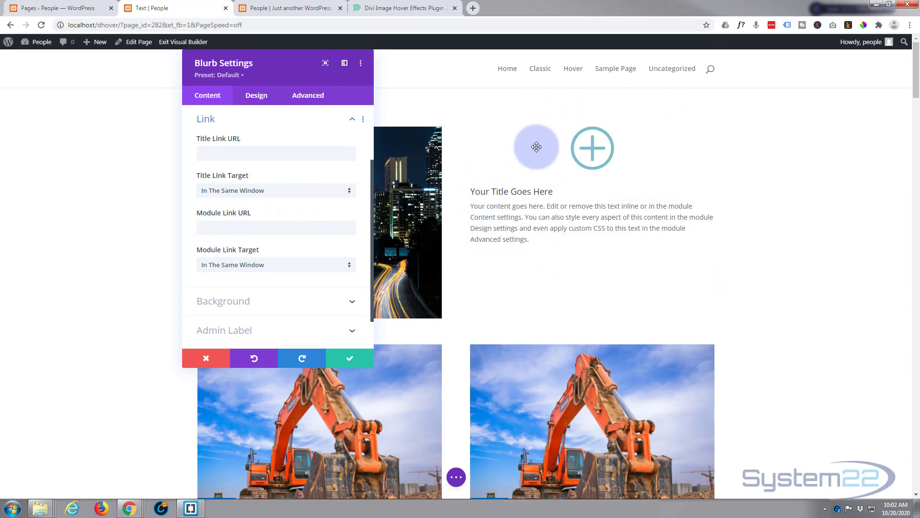
left_click(216, 233)
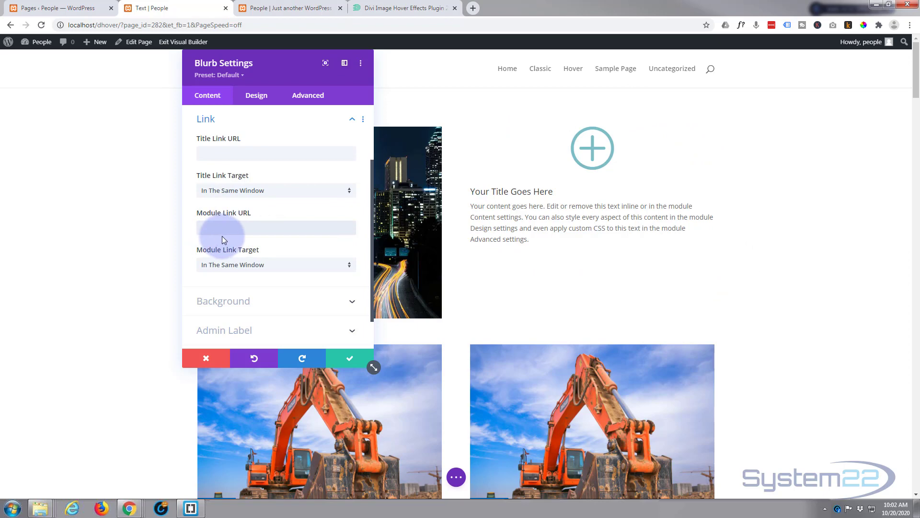
left_click(221, 235)
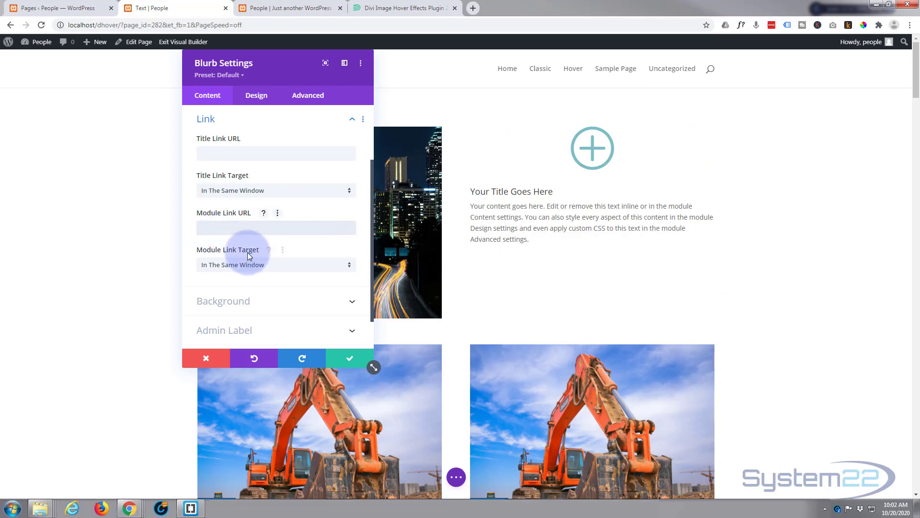
left_click(276, 268)
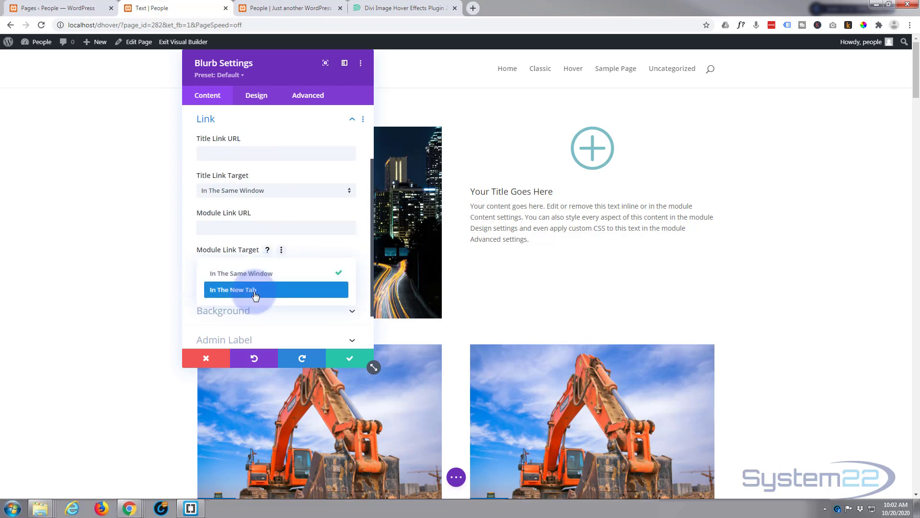
left_click(301, 248)
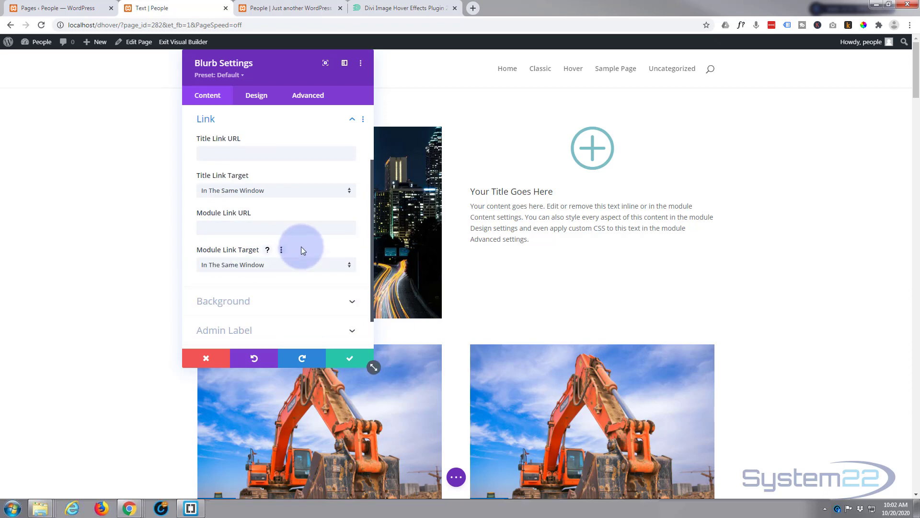
- Give the blurb a solid purple background and set its icon color to white (#ffffff)
left_click(264, 306)
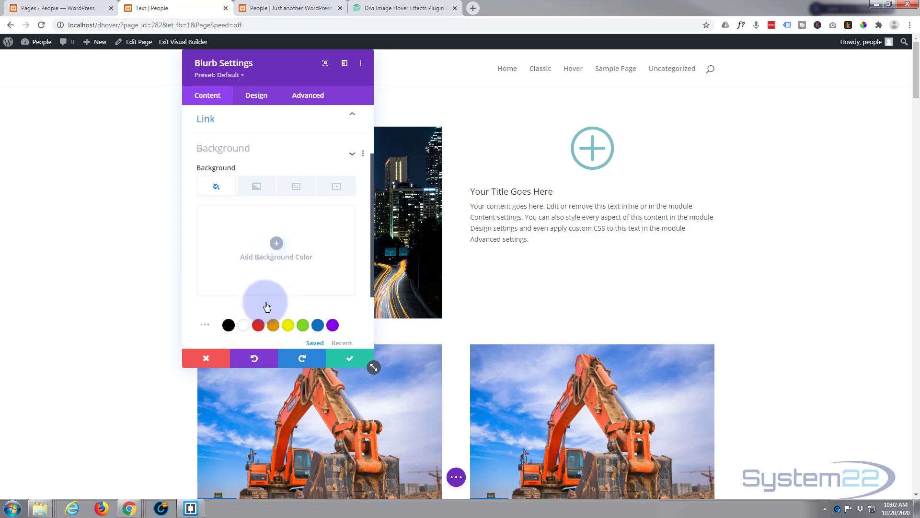
left_click(333, 283)
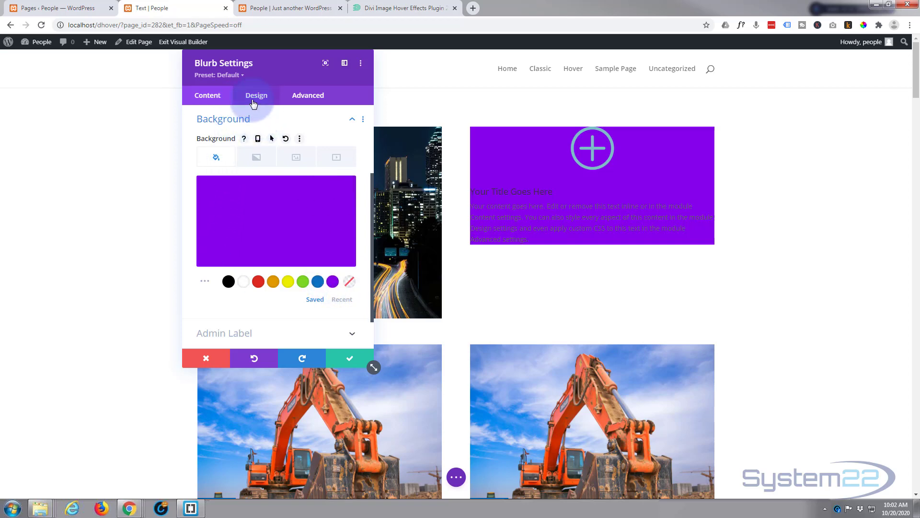
left_click(256, 96)
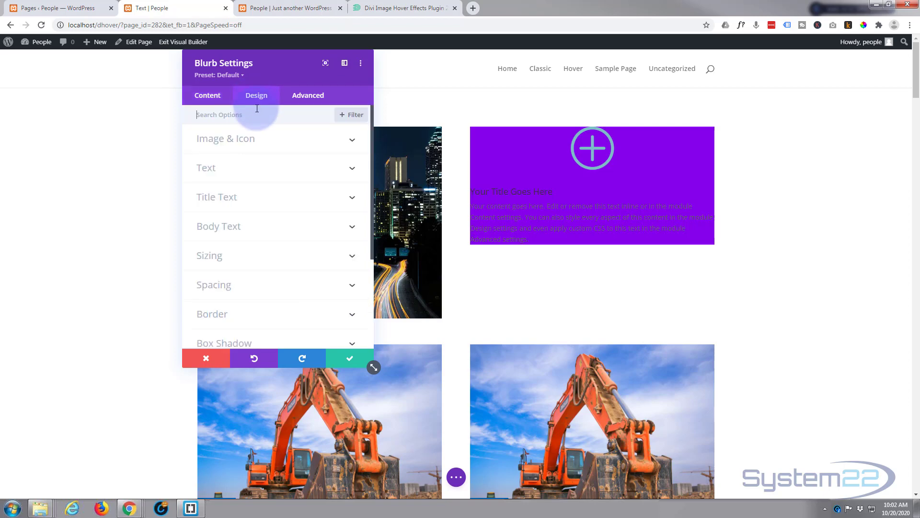
left_click(283, 140)
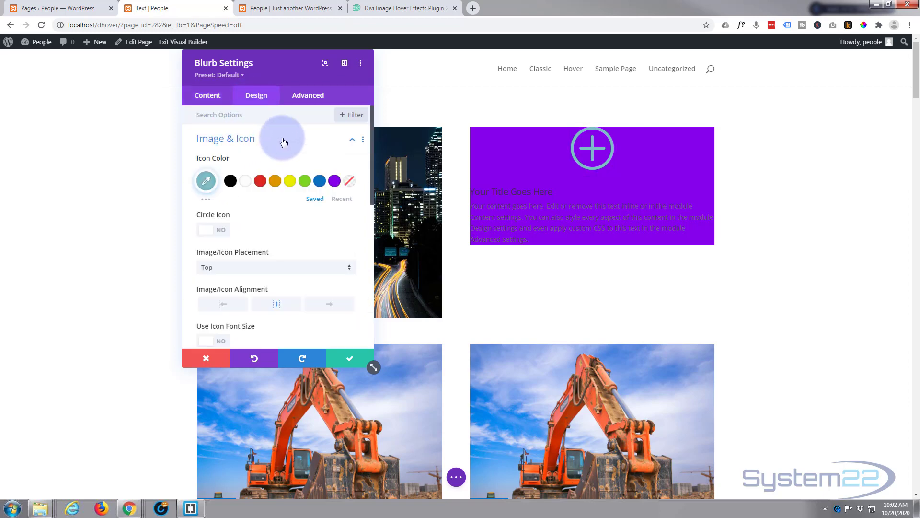
left_click(246, 182)
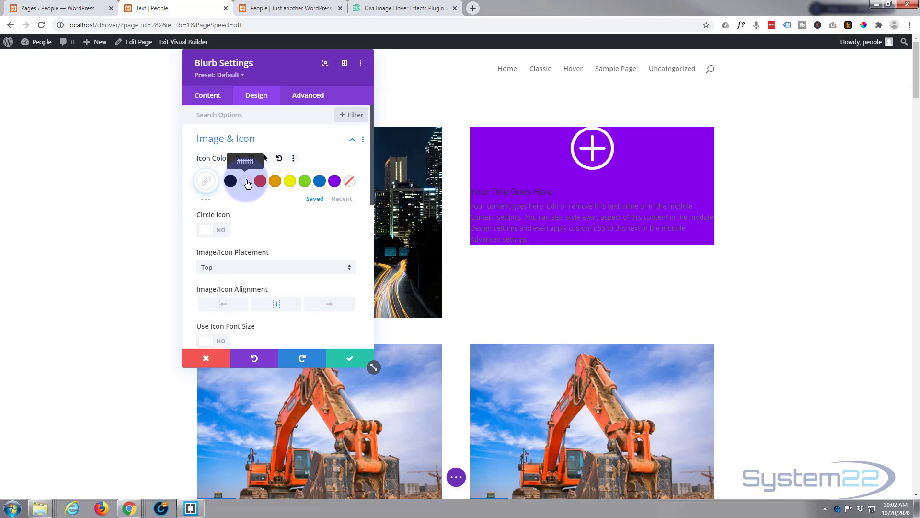
- Set the blurb's image/icon placement to Left
scroll(254, 237, "down", 1)
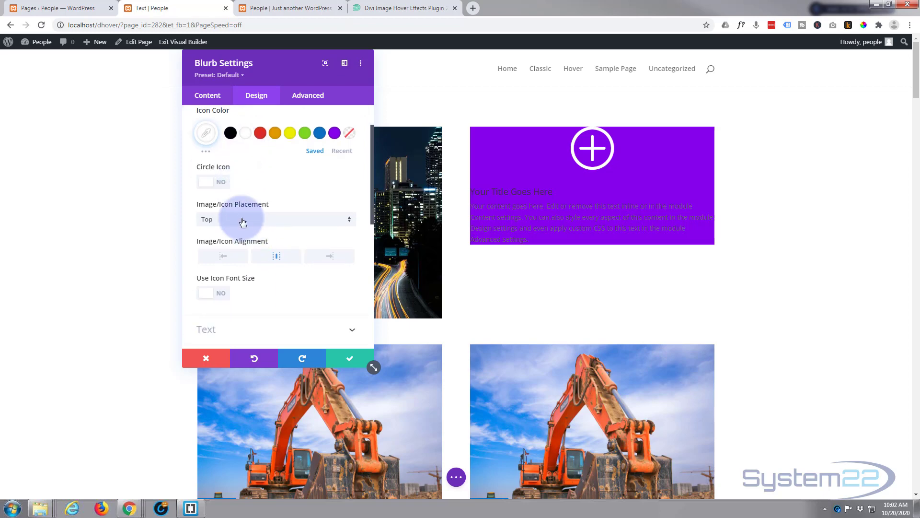
left_click(242, 220)
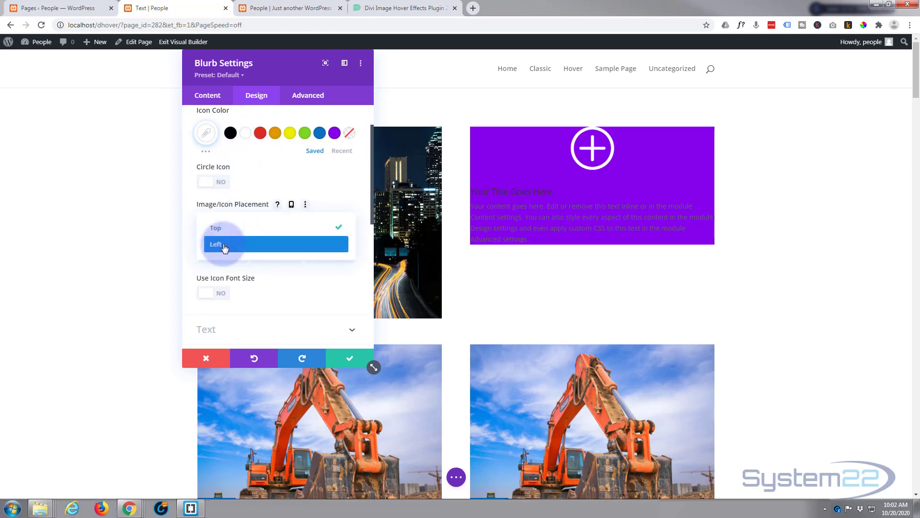
left_click(225, 246)
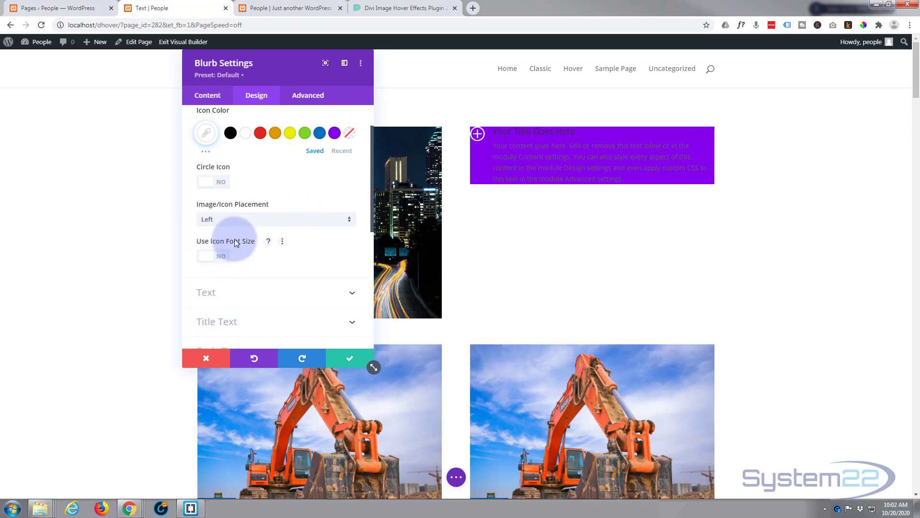
- Enable the custom icon font size for the blurb and set it to 60px
left_click(219, 256)
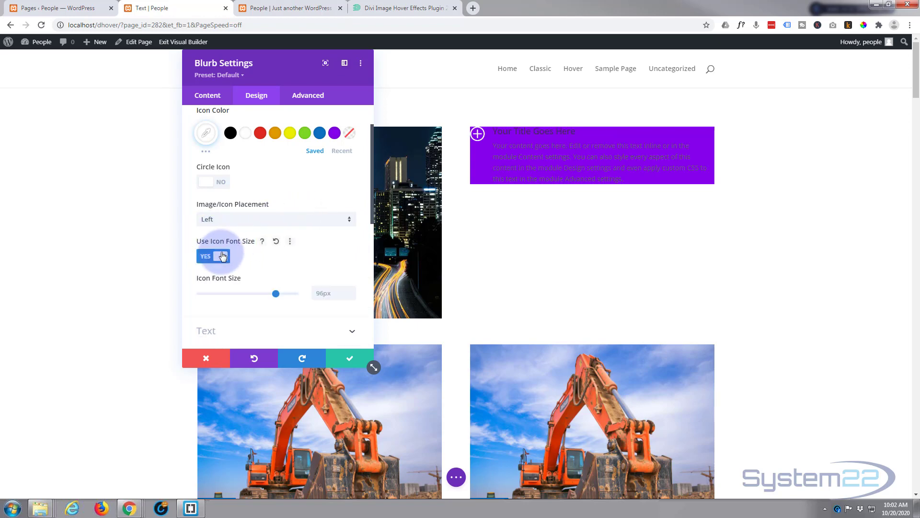
left_click(324, 291)
type("60px")
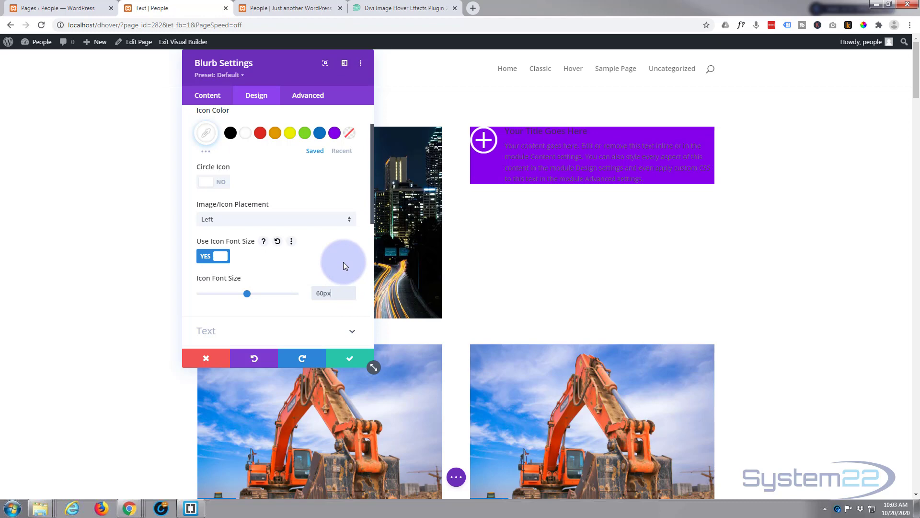
- Set the blurb's text color to Light and center its text alignment
scroll(343, 262, "down", 3)
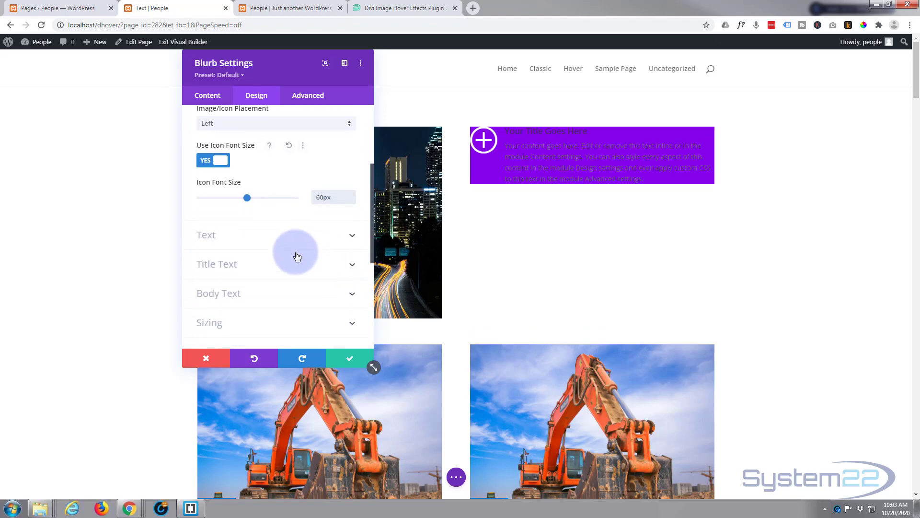
left_click(260, 239)
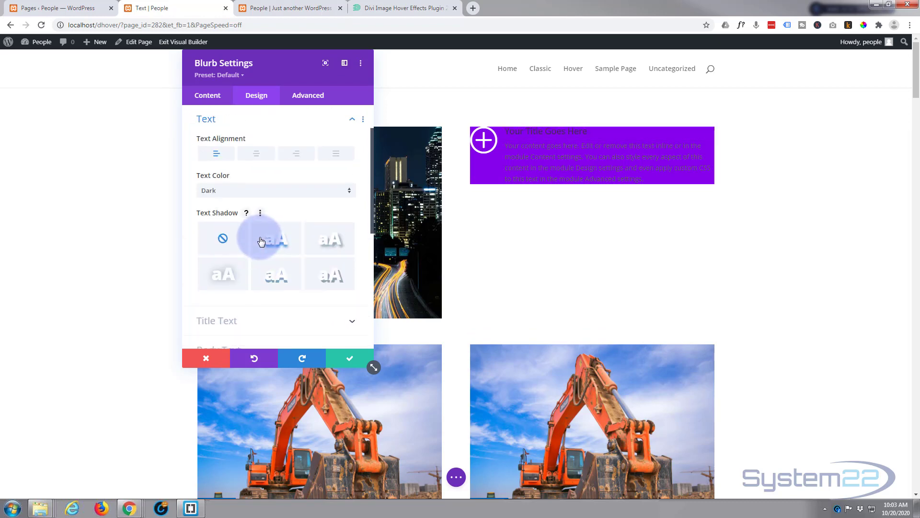
left_click(263, 192)
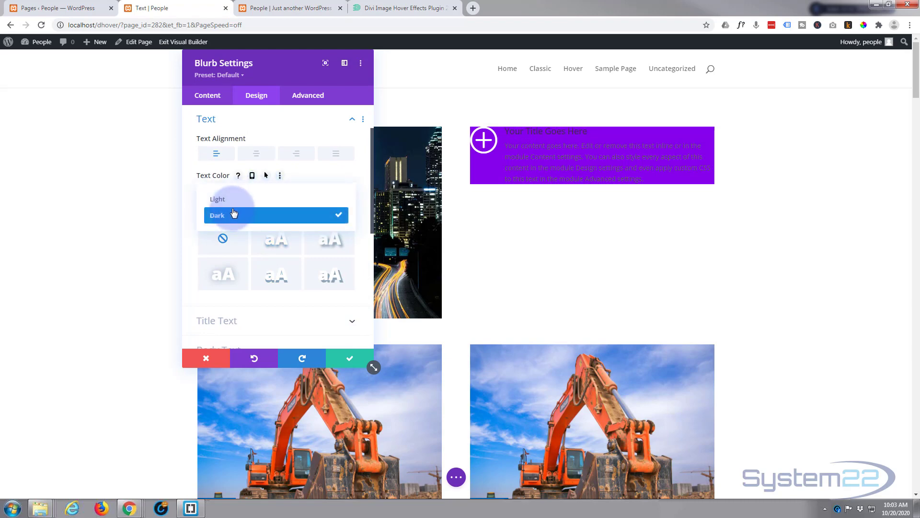
left_click(235, 207)
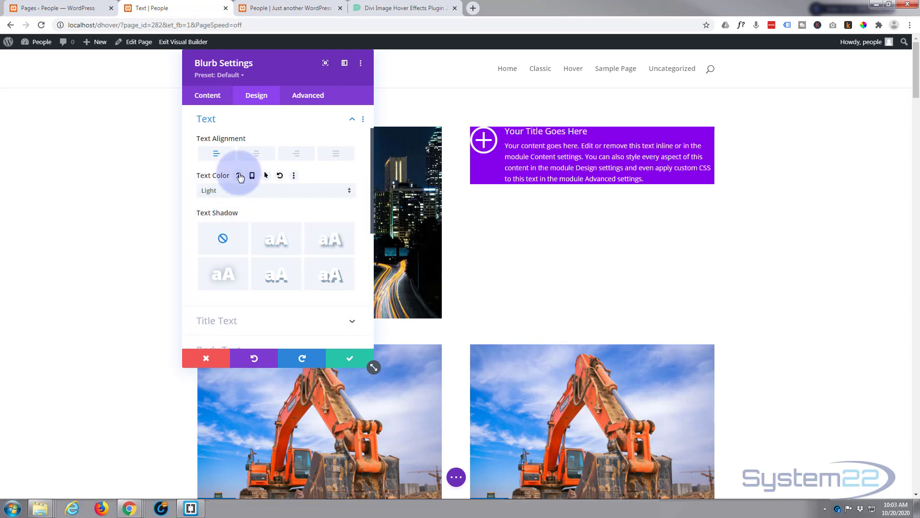
left_click(255, 154)
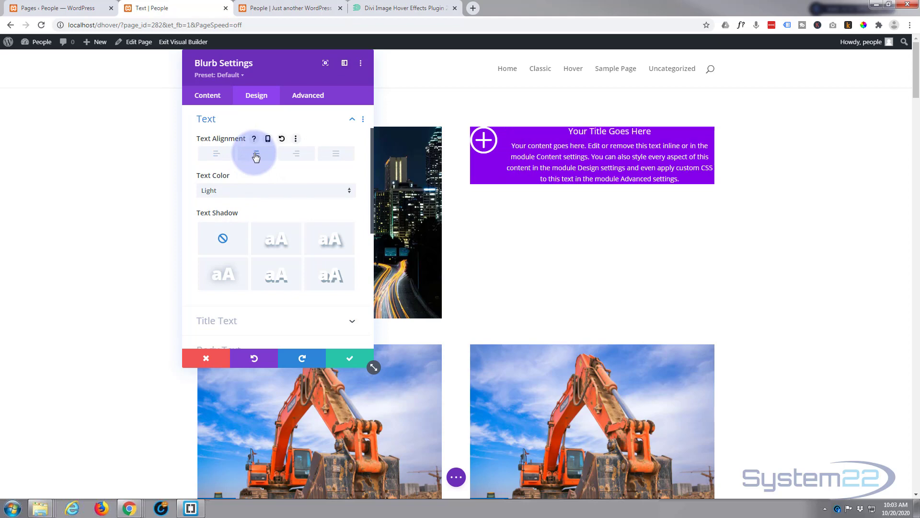
- Style the blurb's title text as bold, all uppercase, with a text size of 30px
scroll(281, 193, "down", 3)
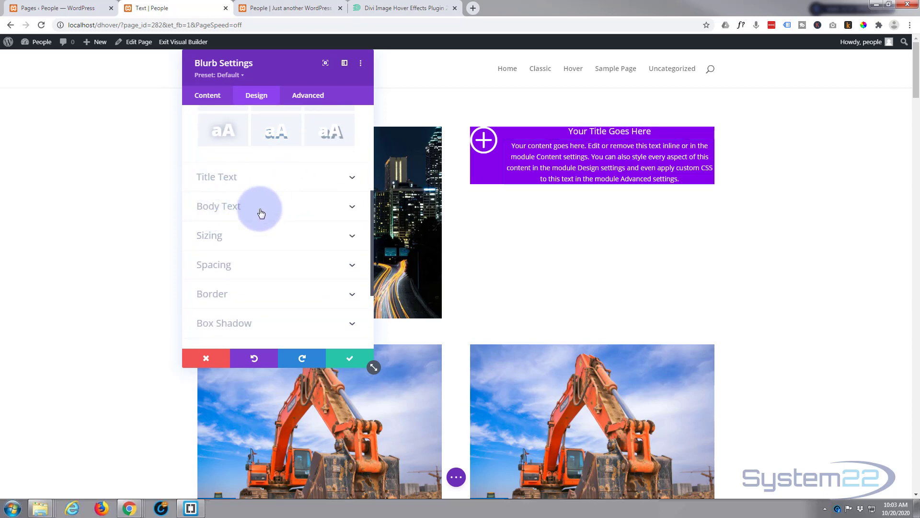
left_click(273, 180)
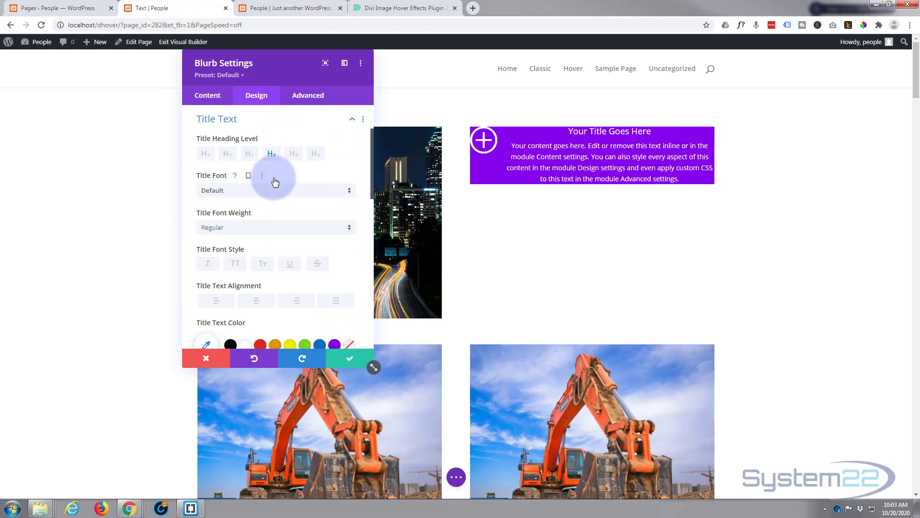
left_click(245, 228)
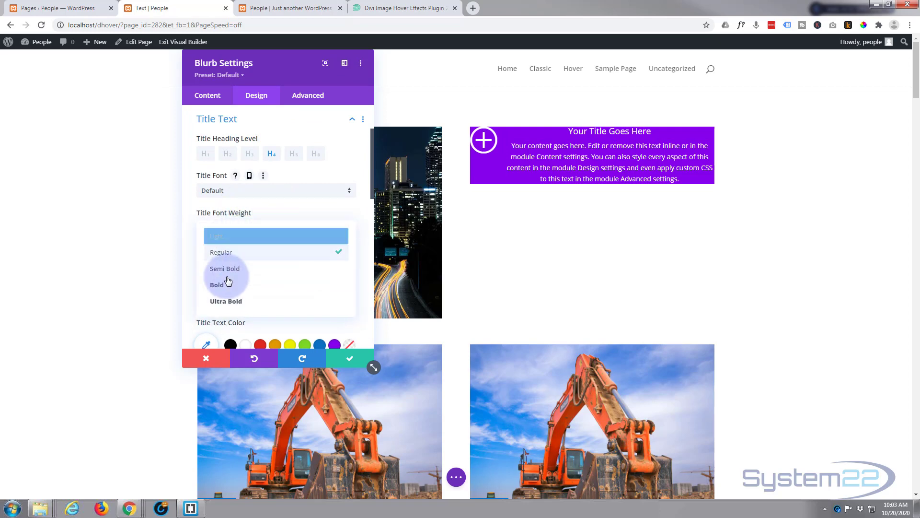
left_click(229, 286)
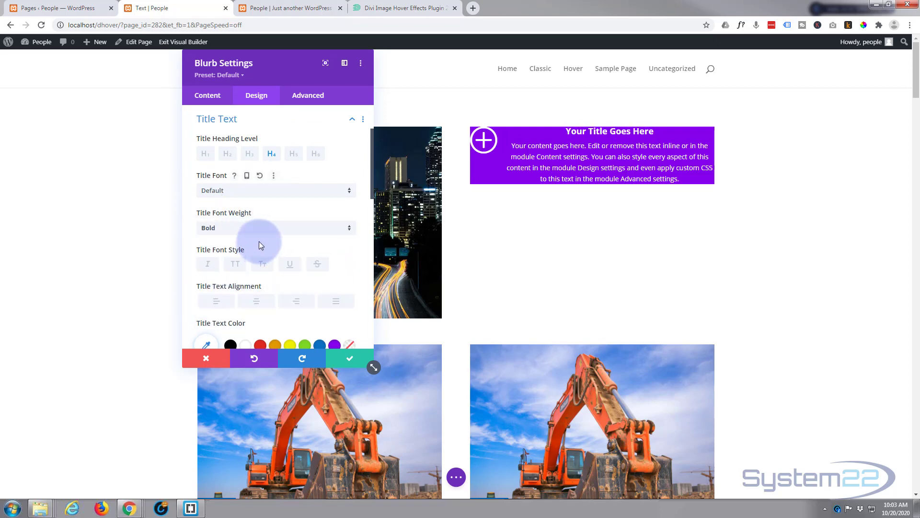
left_click(238, 262)
scroll(251, 252, "down", 2)
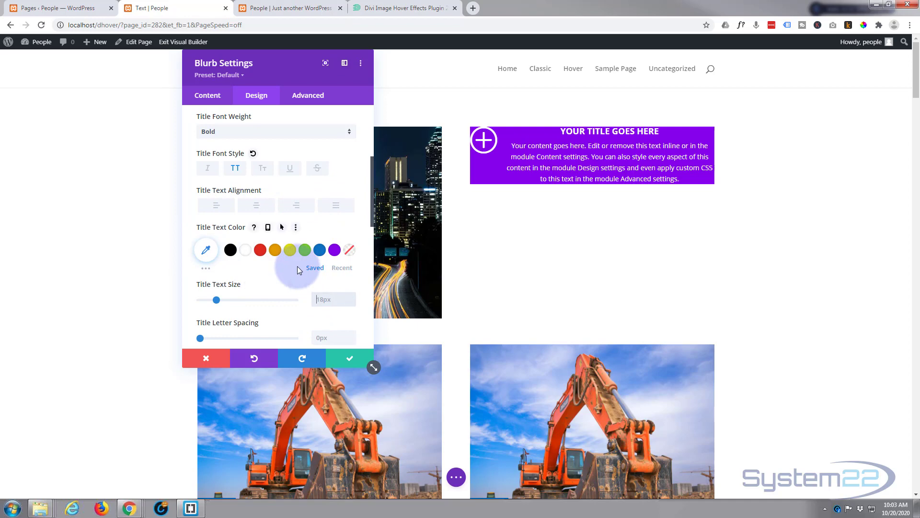
type("30")
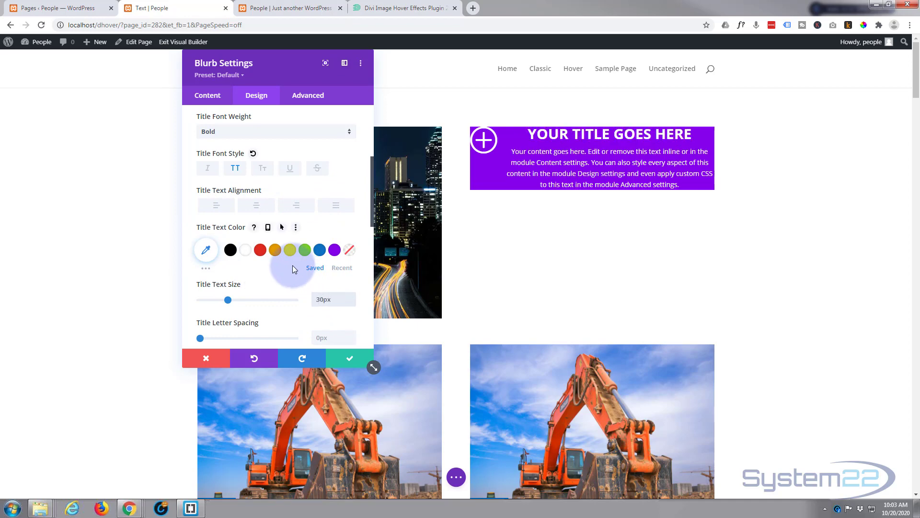
- Set the blurb's top and left padding to 12px each
scroll(291, 262, "down", 1)
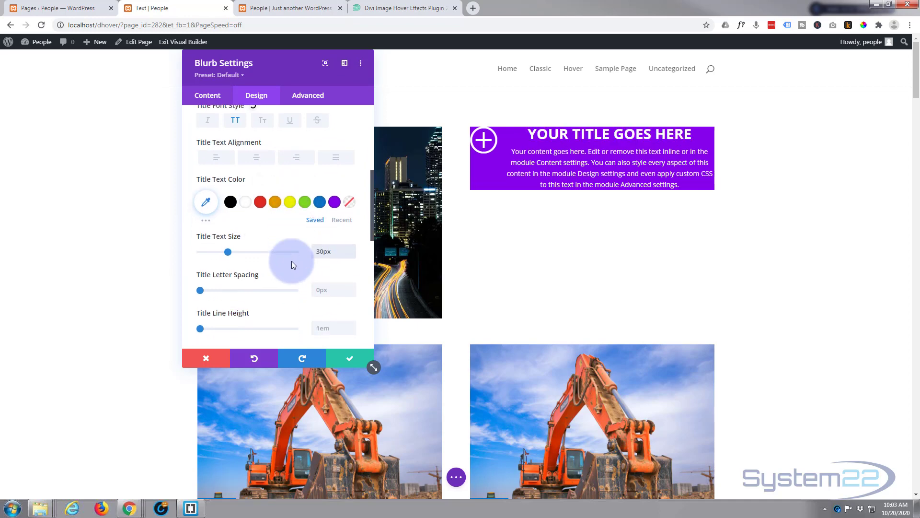
scroll(291, 260, "down", 1)
scroll(292, 259, "down", 2)
scroll(292, 263, "down", 2)
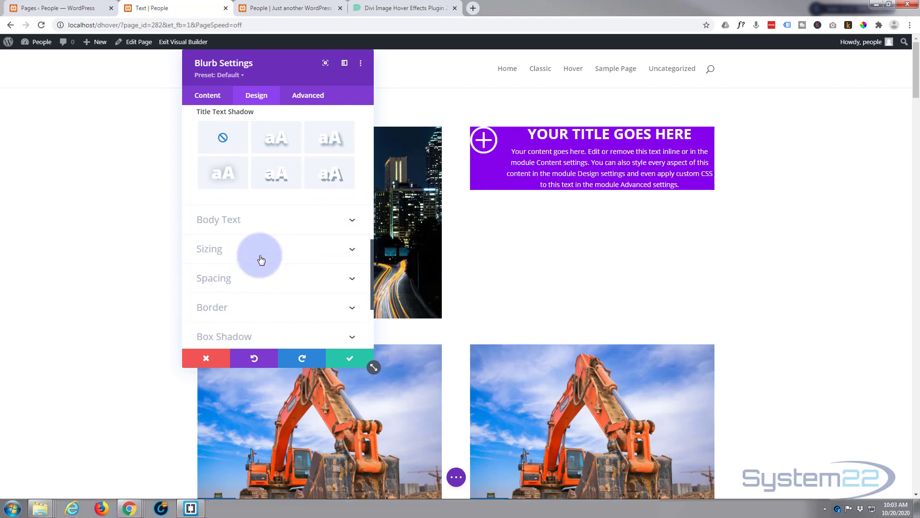
left_click(259, 285)
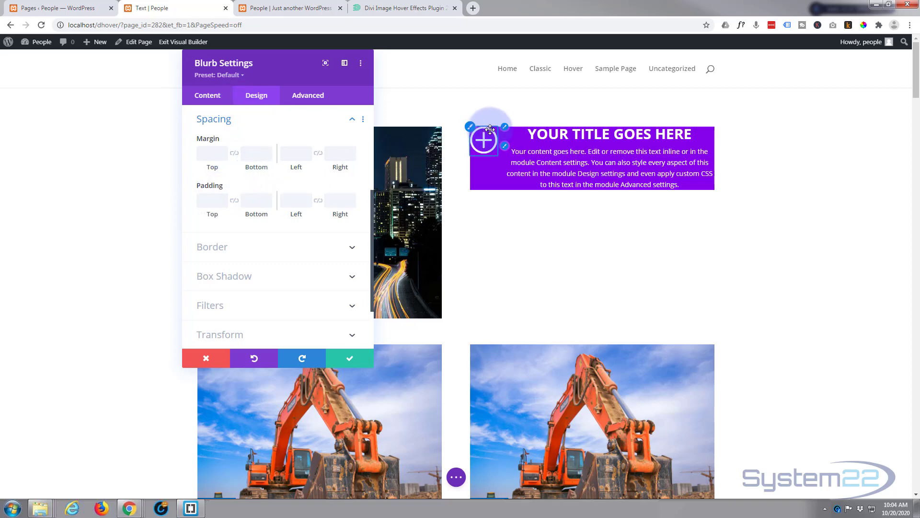
left_click(209, 200)
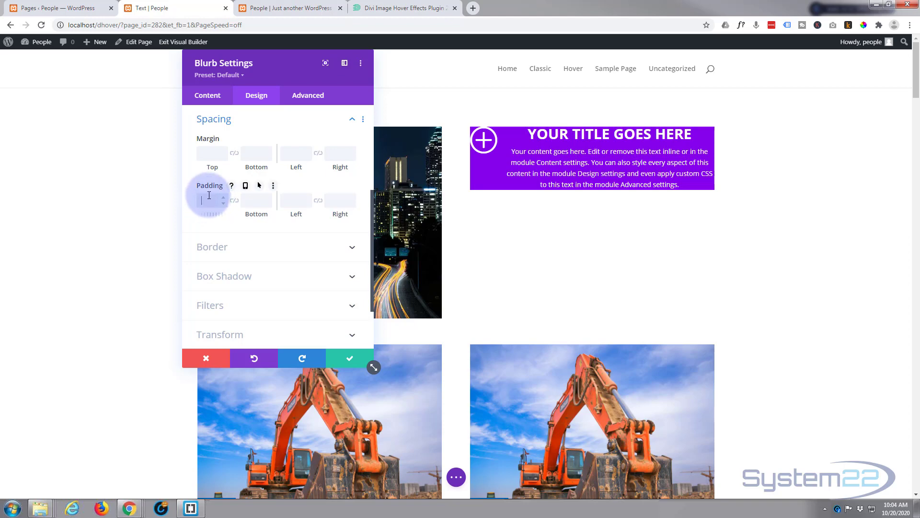
type("12px")
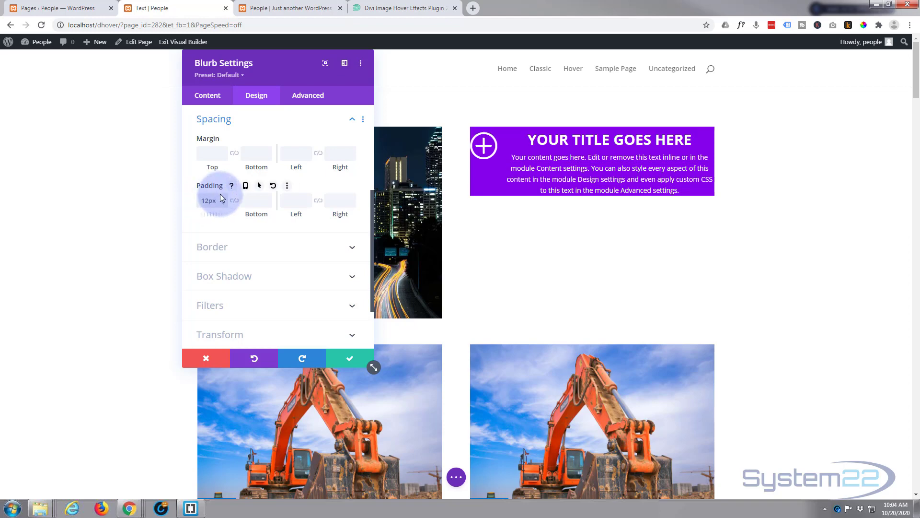
left_click(289, 200)
type("12")
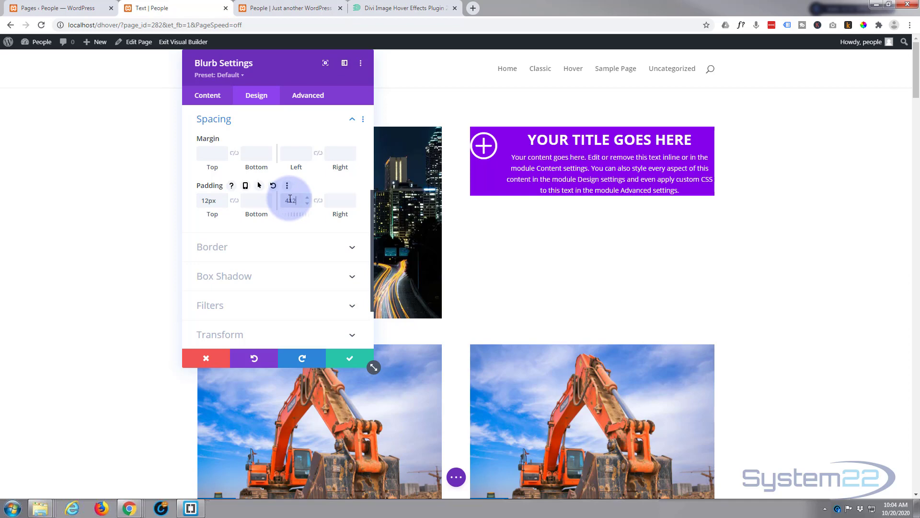
type("px")
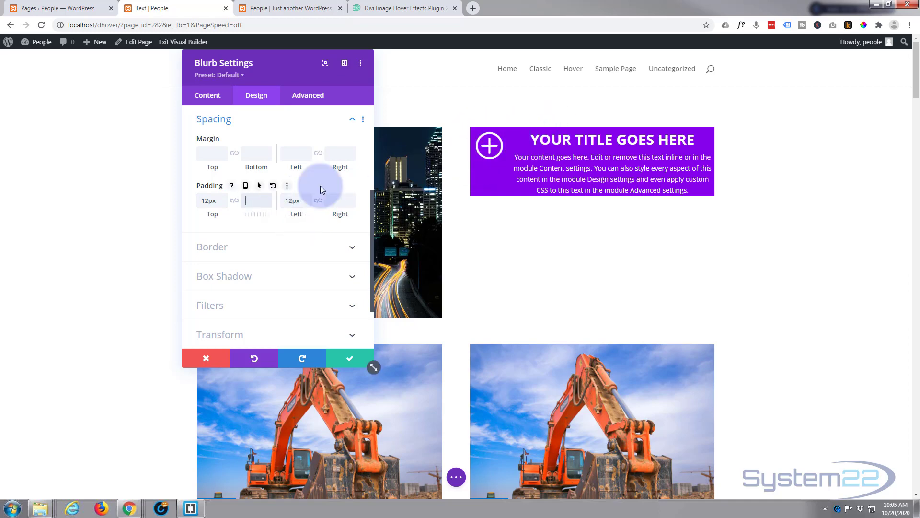
- Set the blurb's right padding to 70px and save the module settings
left_click(335, 201)
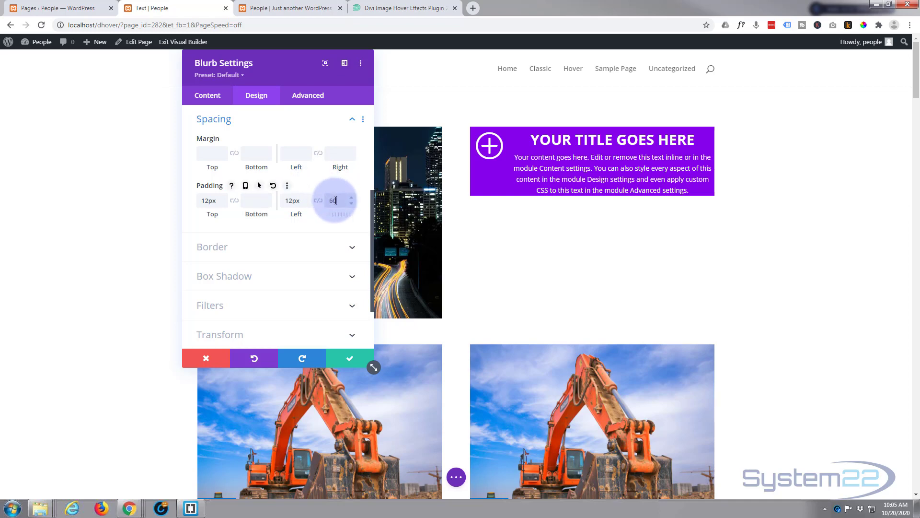
type("60px")
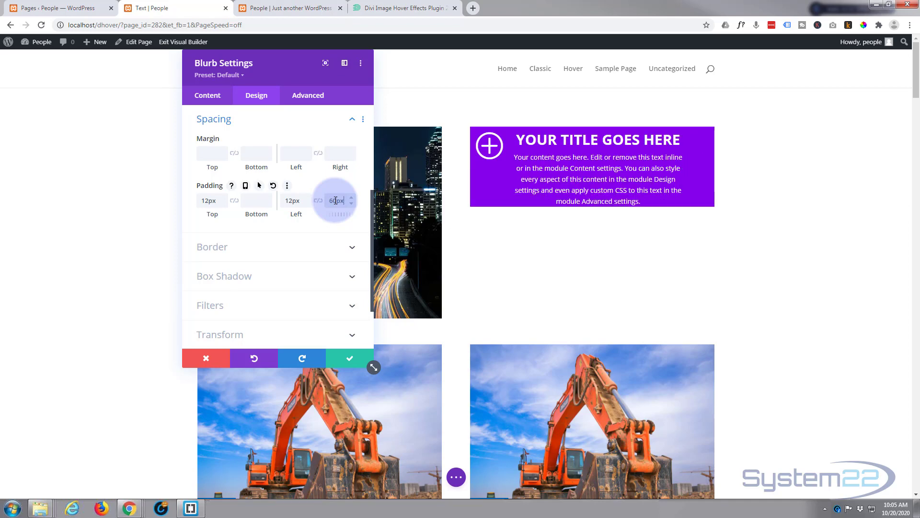
double_click(334, 201)
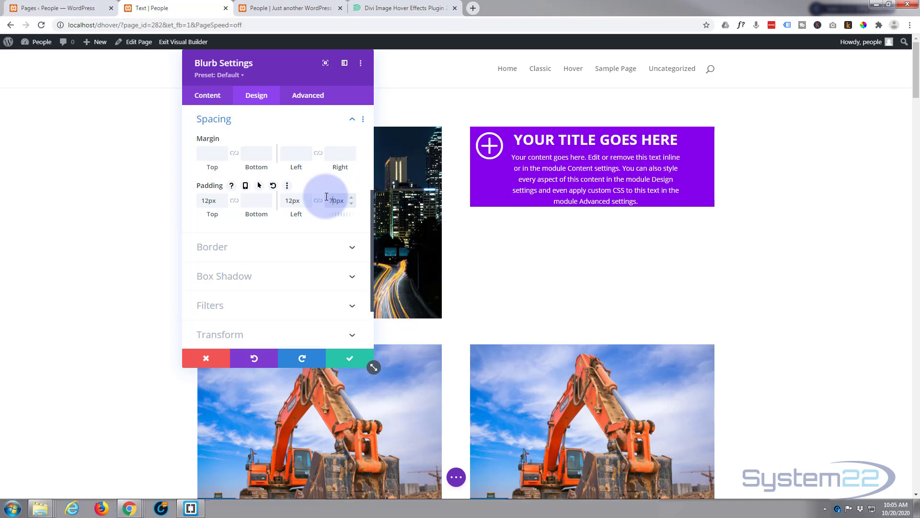
left_click(356, 361)
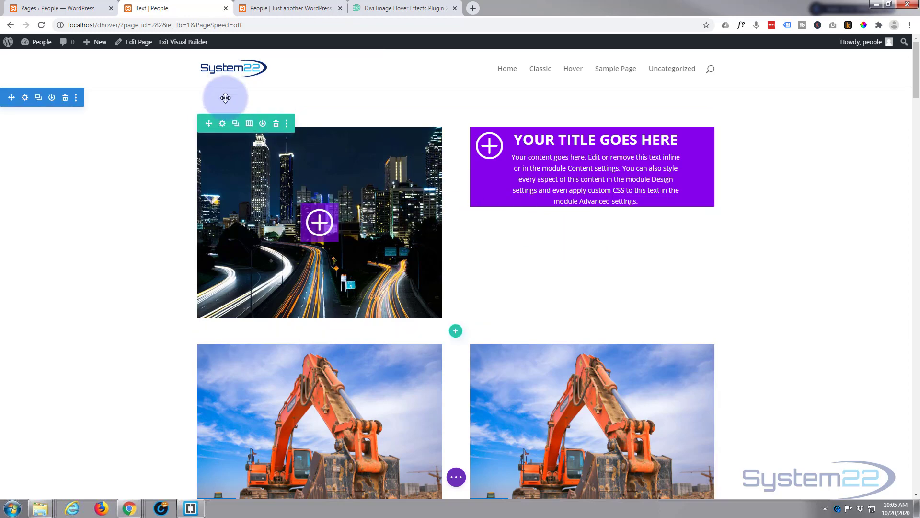
- Give the row's second column the night city image 7.jpg from the media library as its background
left_click(222, 125)
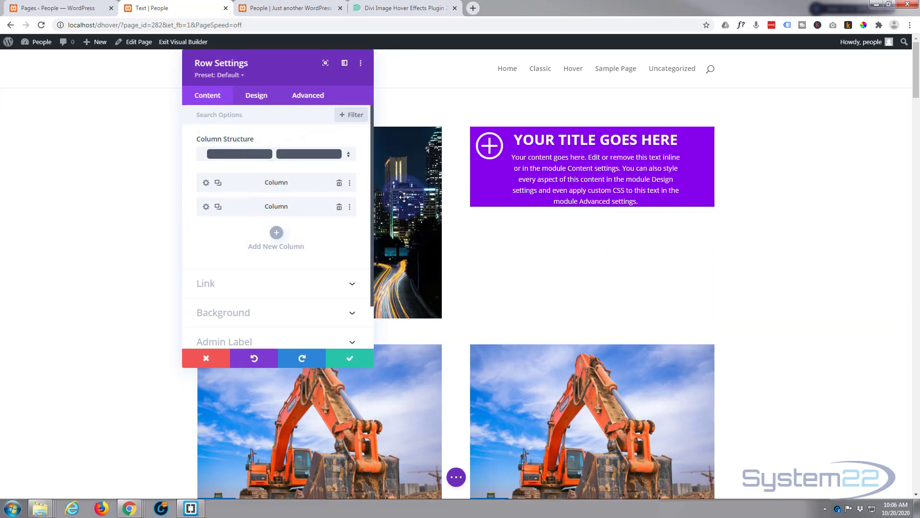
left_click(206, 207)
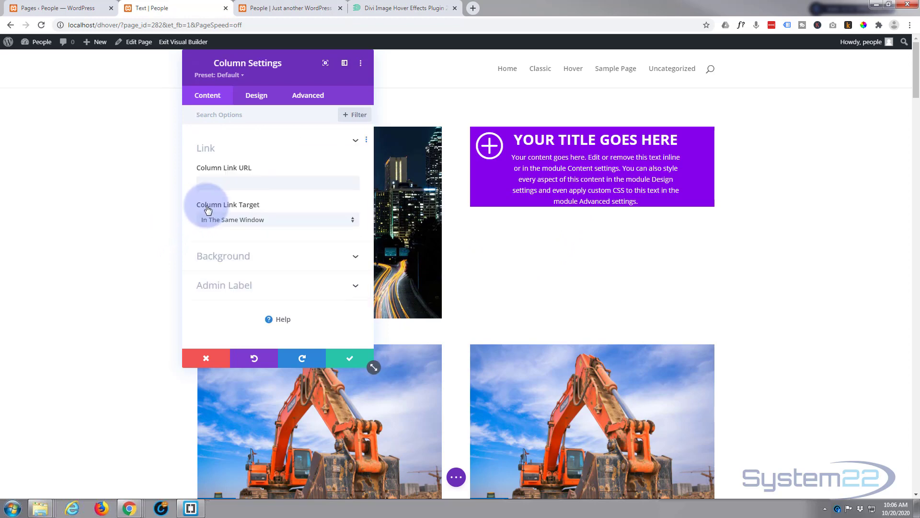
left_click(295, 246)
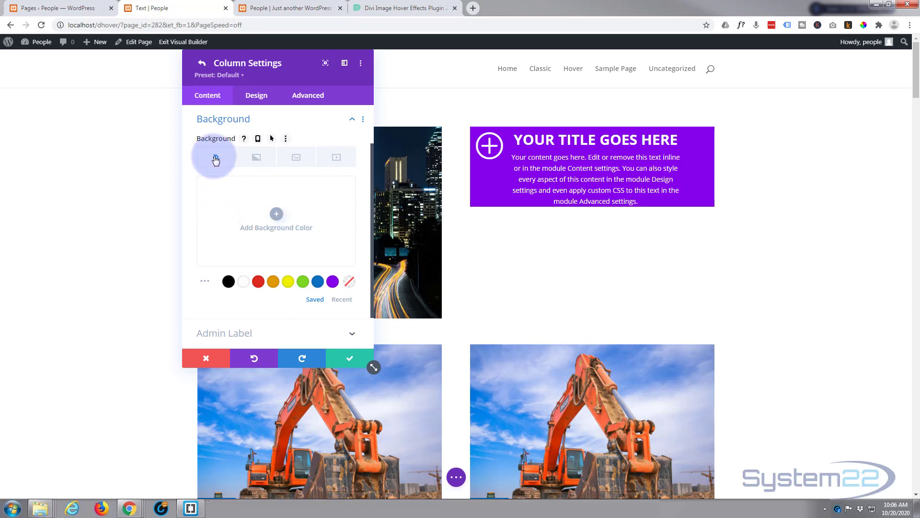
left_click(297, 160)
left_click(276, 214)
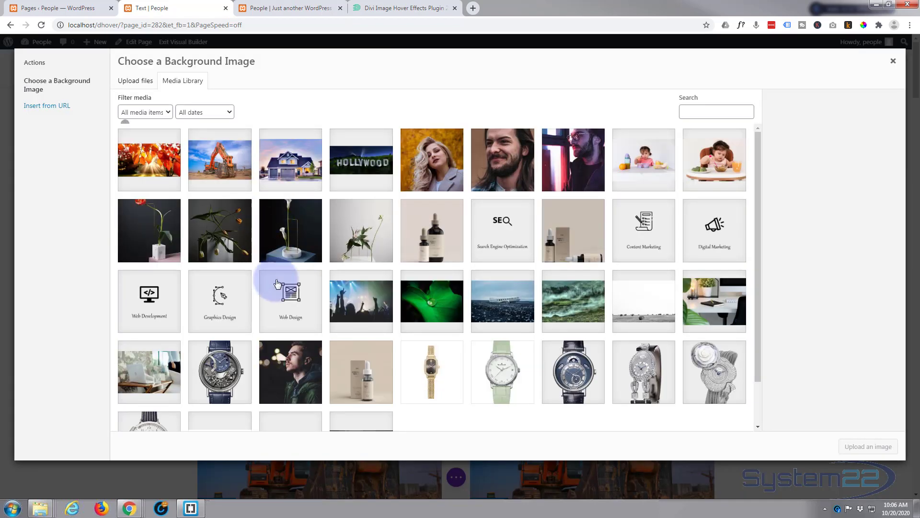
scroll(405, 280, "down", 3)
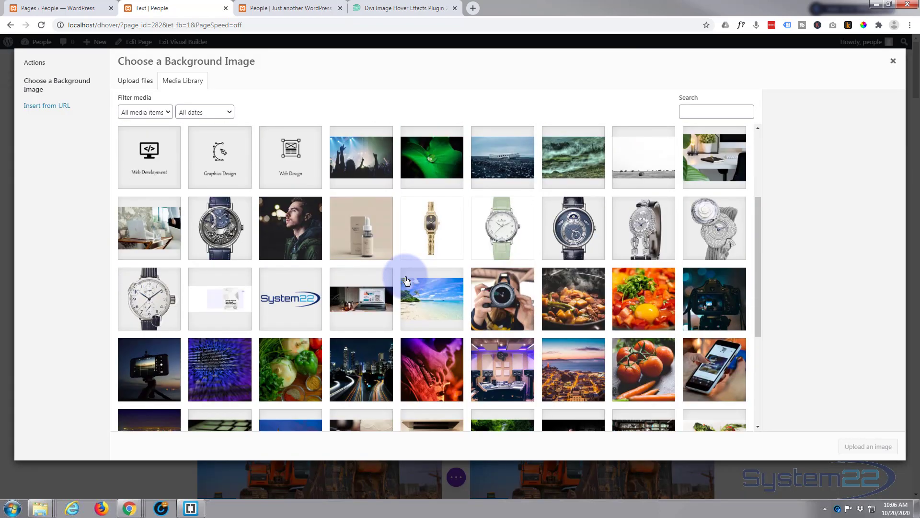
scroll(408, 280, "down", 1)
left_click(364, 319)
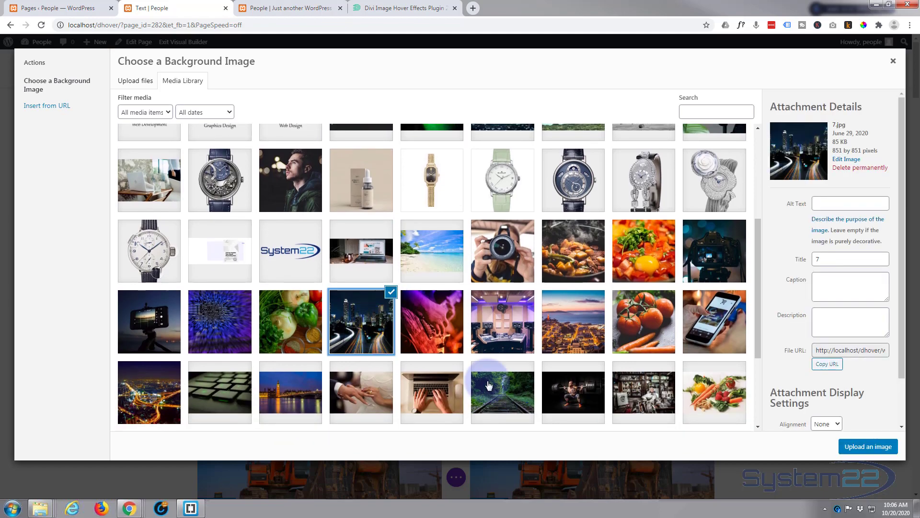
left_click(862, 447)
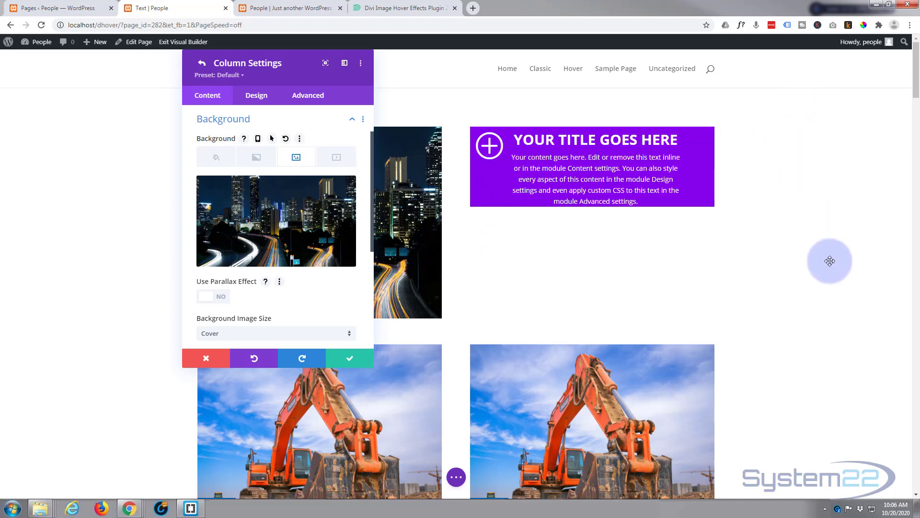
- Add the custom CSS "height:400px" to the main element of the second column
left_click(308, 98)
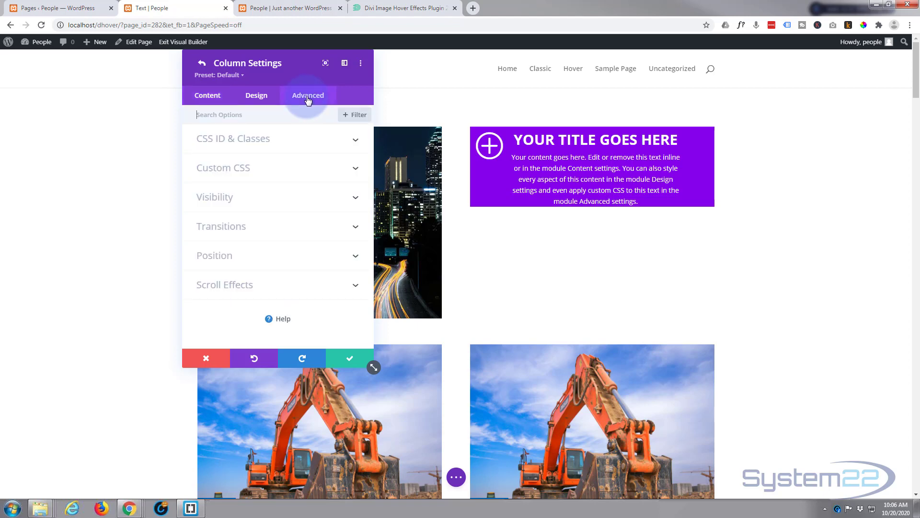
left_click(271, 168)
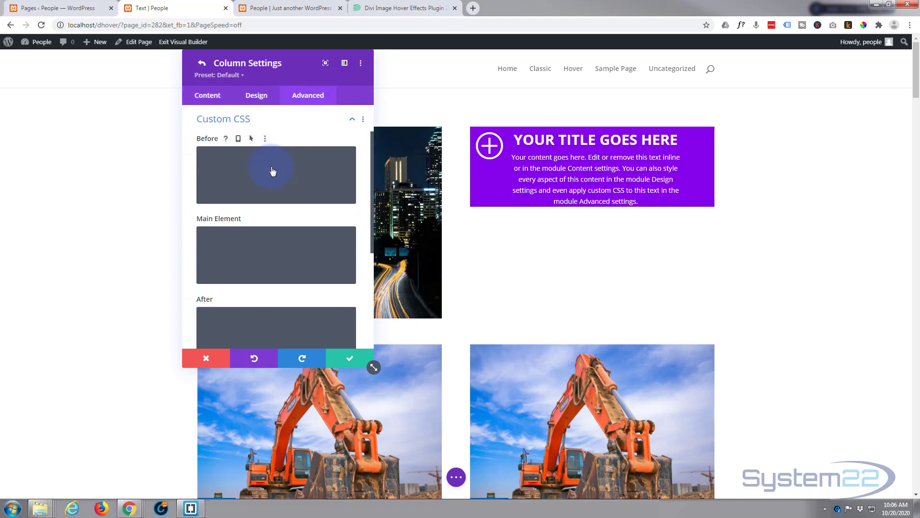
left_click(233, 239)
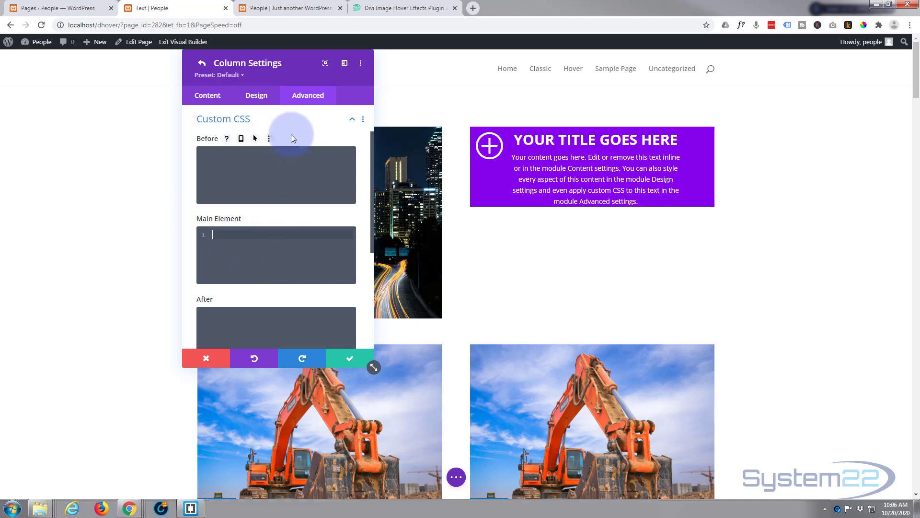
type("height:400px")
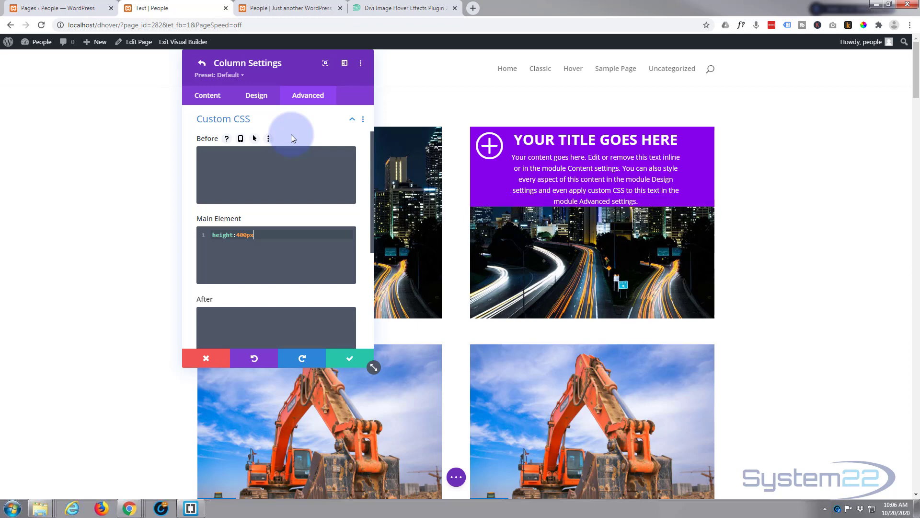
- End the column's height rule with a semicolon, set its horizontal and vertical overflow to Hidden, and save the column and row settings
type(";")
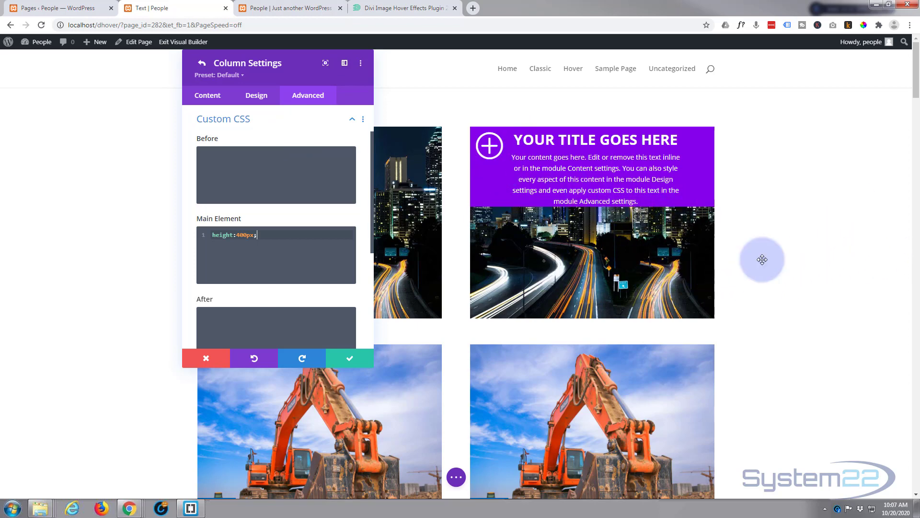
left_click(272, 122)
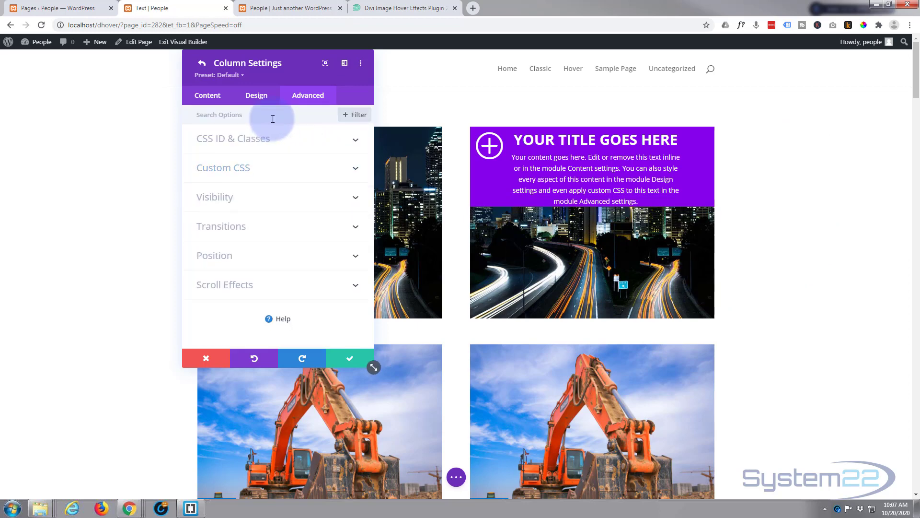
left_click(249, 202)
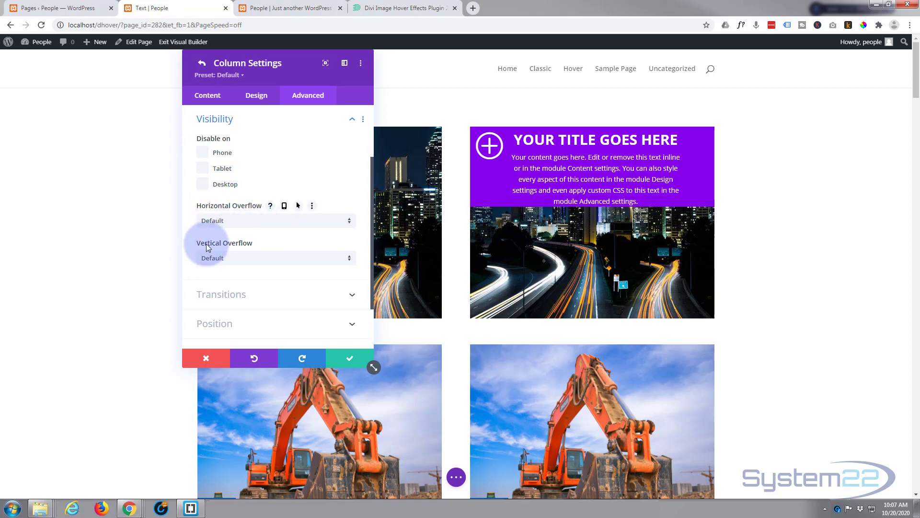
left_click(258, 222)
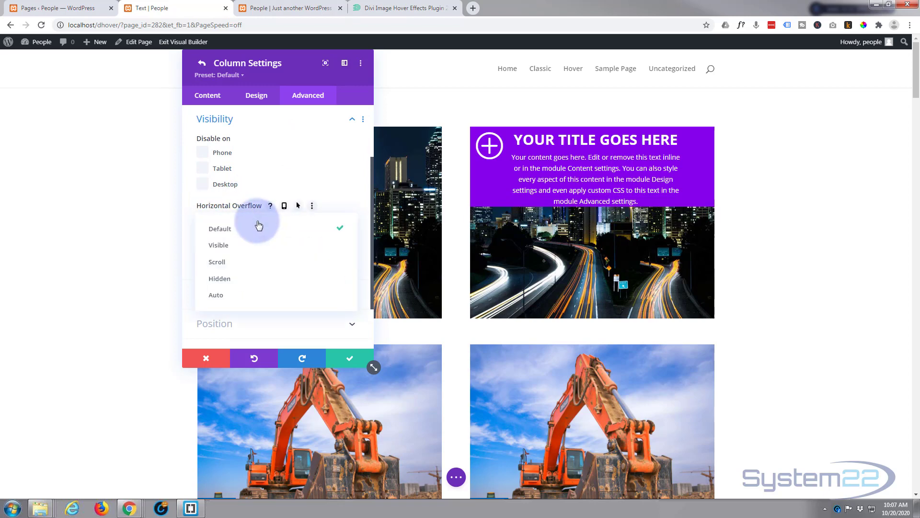
left_click(240, 282)
left_click(254, 258)
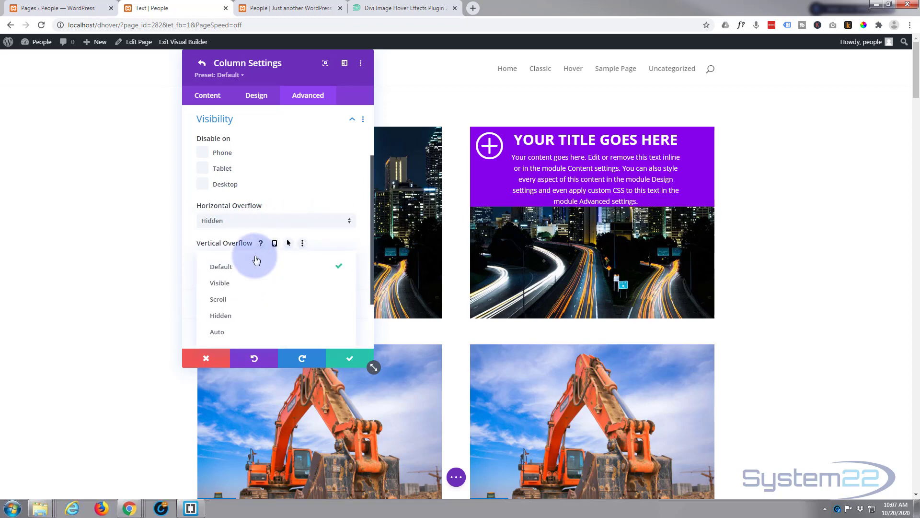
left_click(247, 316)
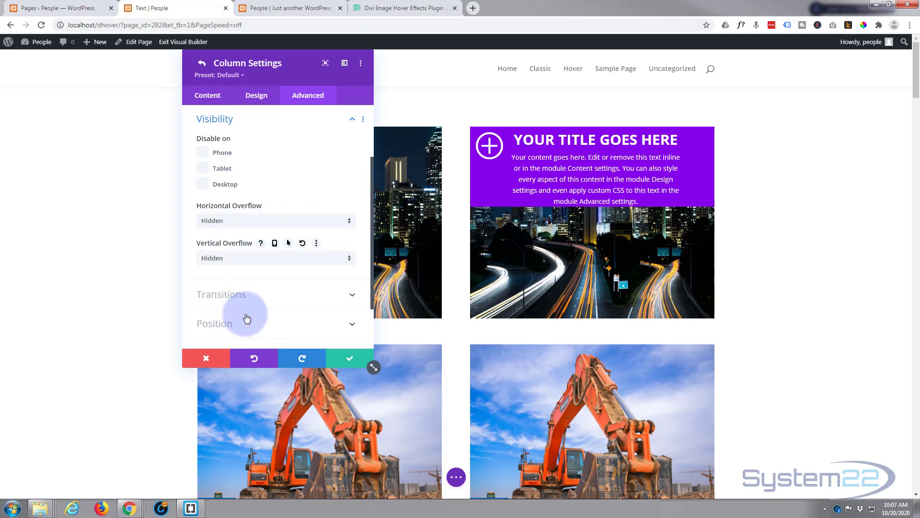
left_click(351, 358)
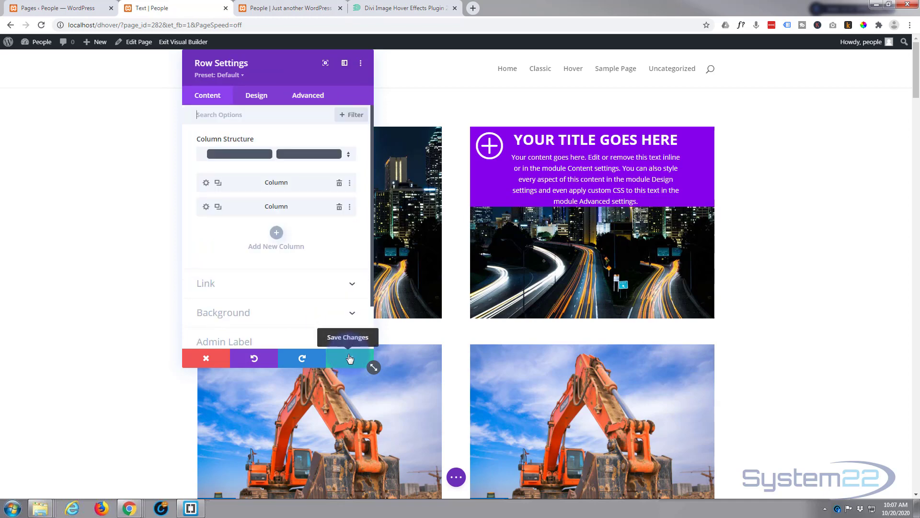
left_click(349, 358)
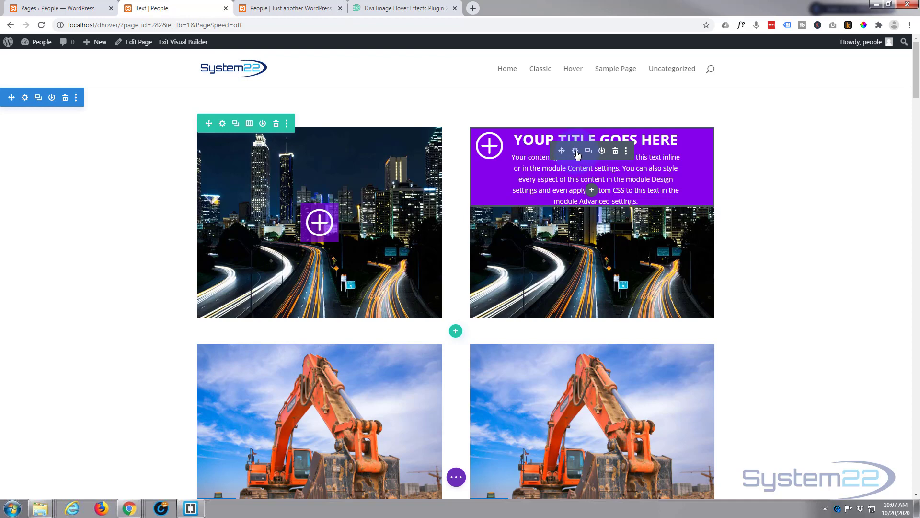
- Set the horizontal and vertical overflow of the second column's blurb to Hidden
left_click(575, 151)
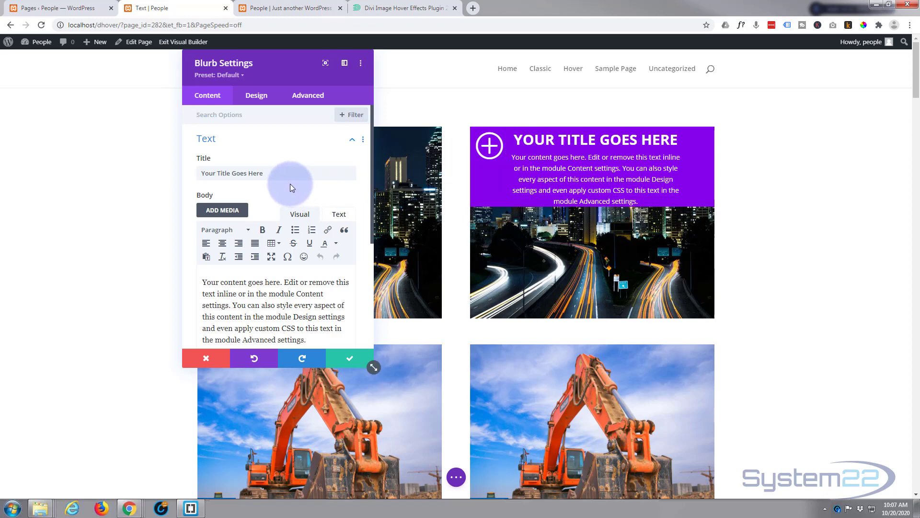
left_click(309, 96)
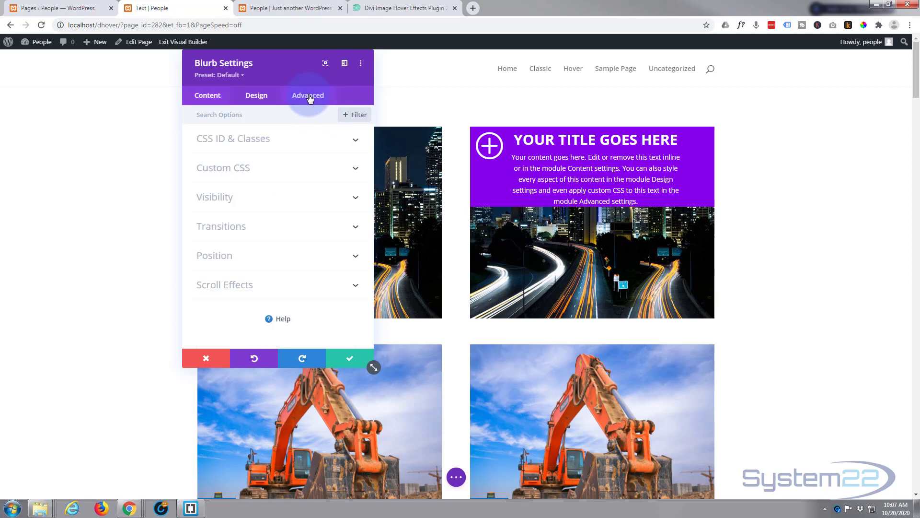
left_click(286, 196)
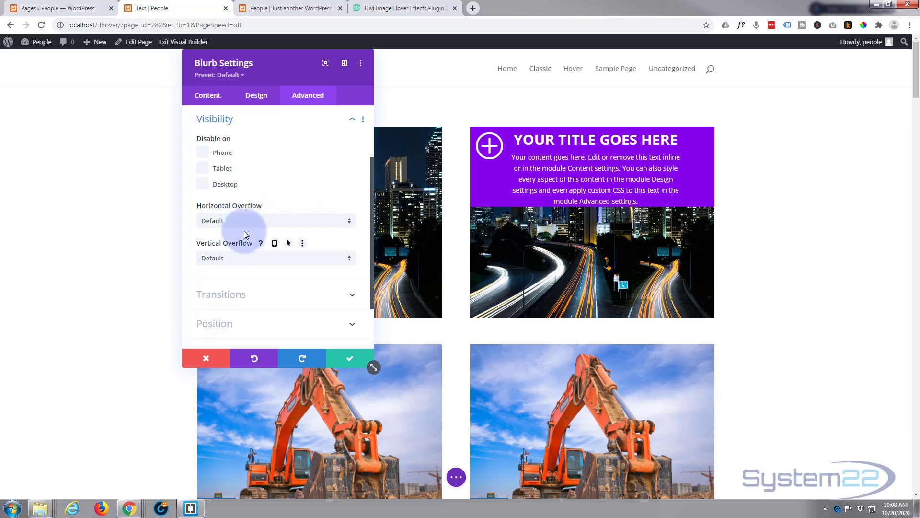
left_click(270, 225)
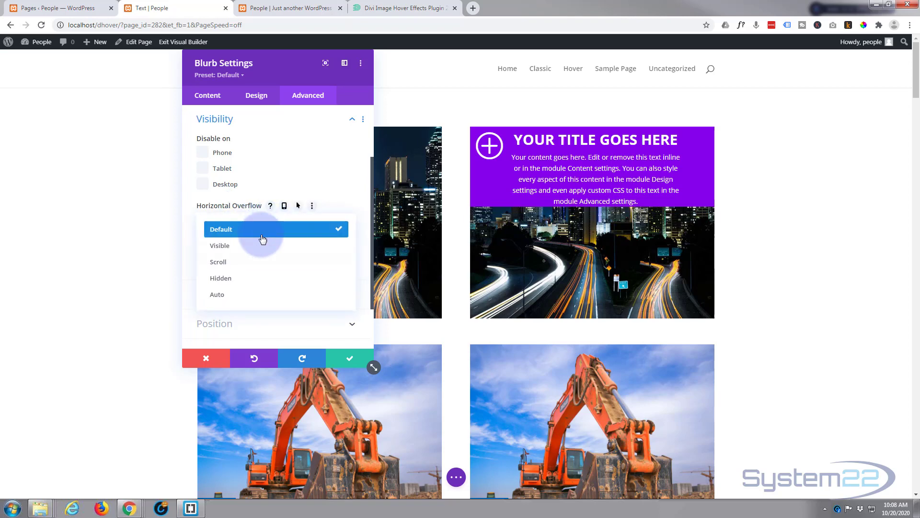
left_click(254, 281)
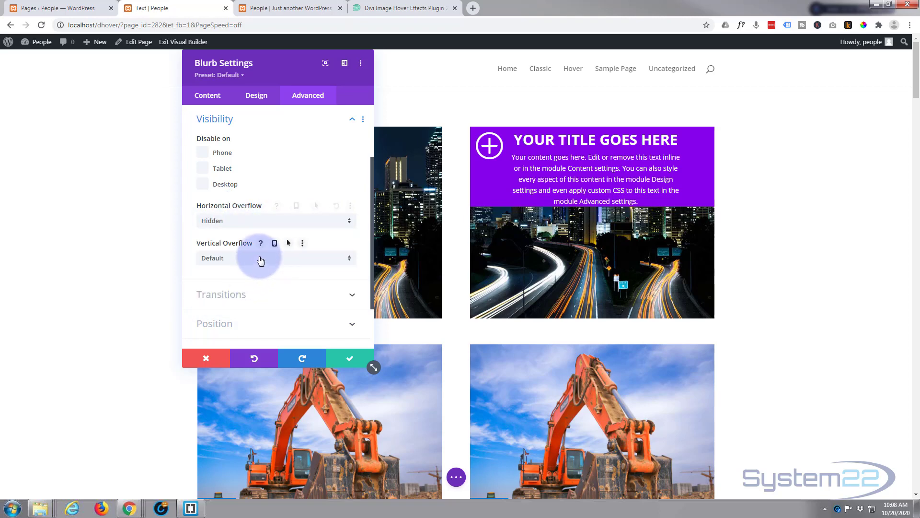
left_click(259, 259)
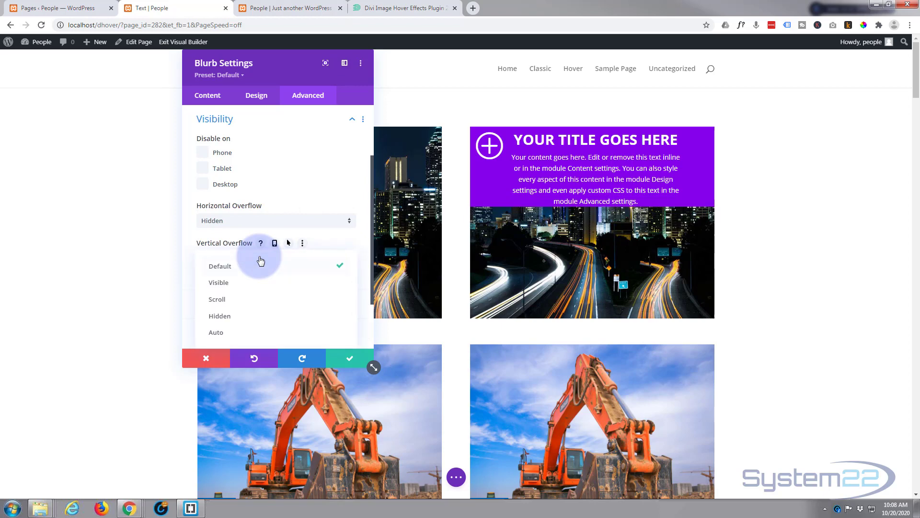
left_click(252, 317)
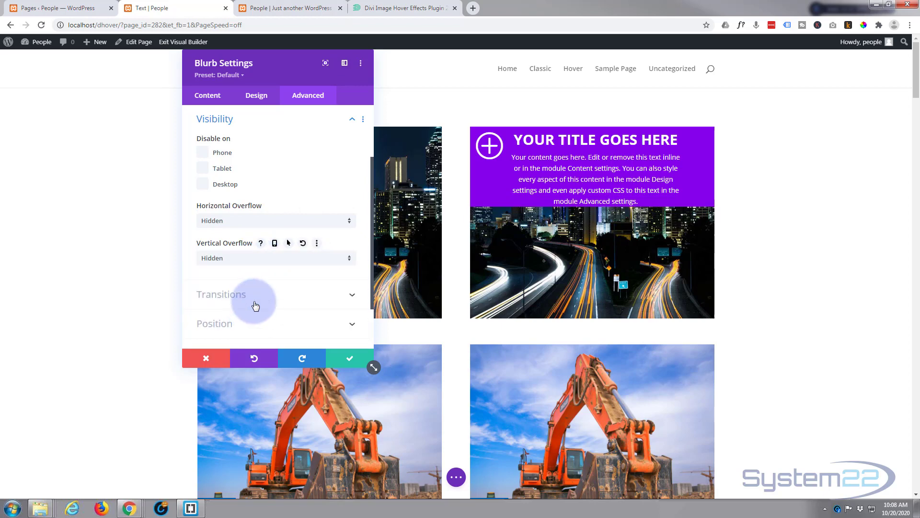
- Set the blurb's width to 80px and its module alignment to center
left_click(253, 97)
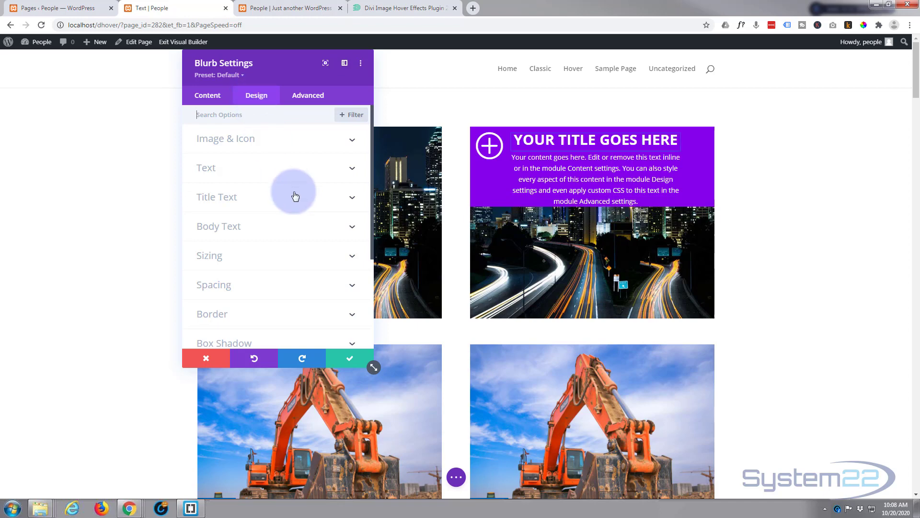
left_click(276, 261)
mouse_move(277, 258)
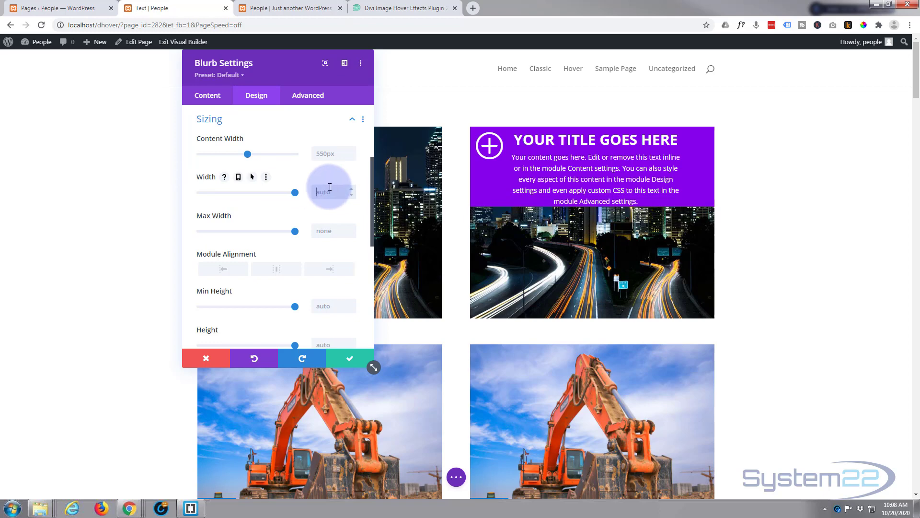
type("80px")
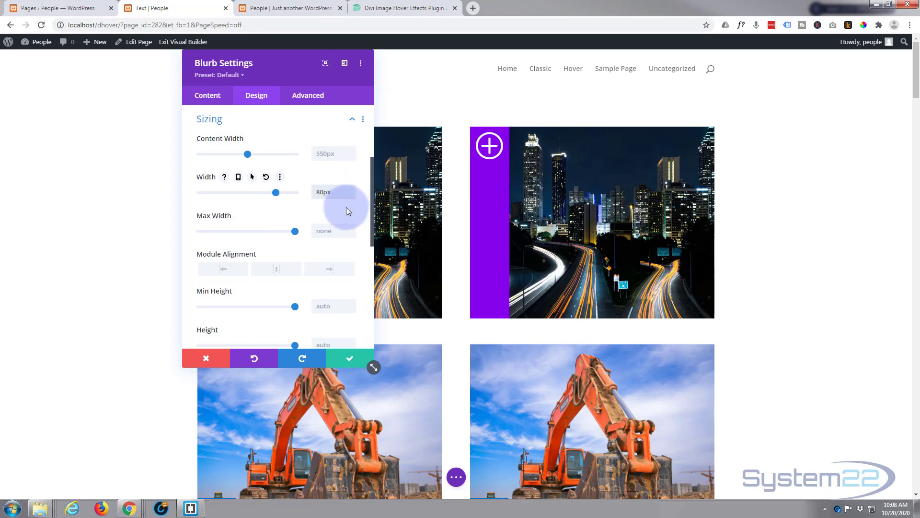
scroll(285, 212, "down", 2)
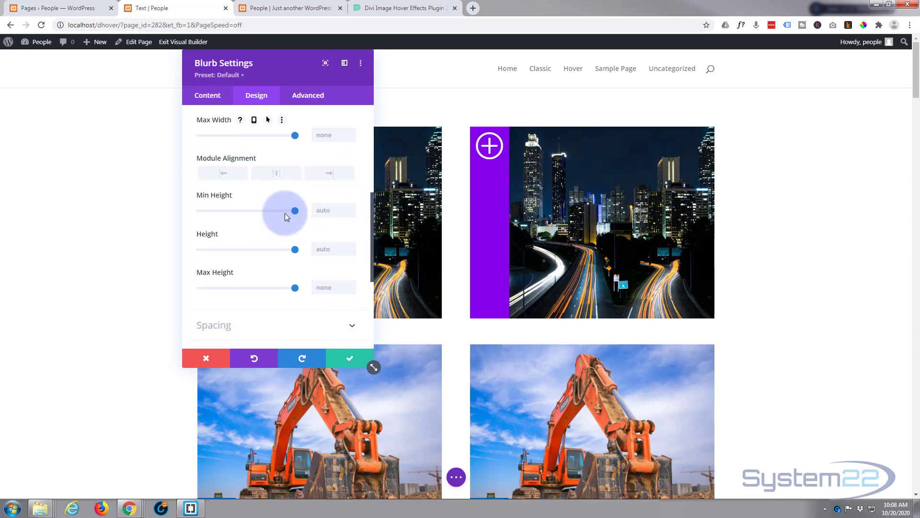
left_click(276, 174)
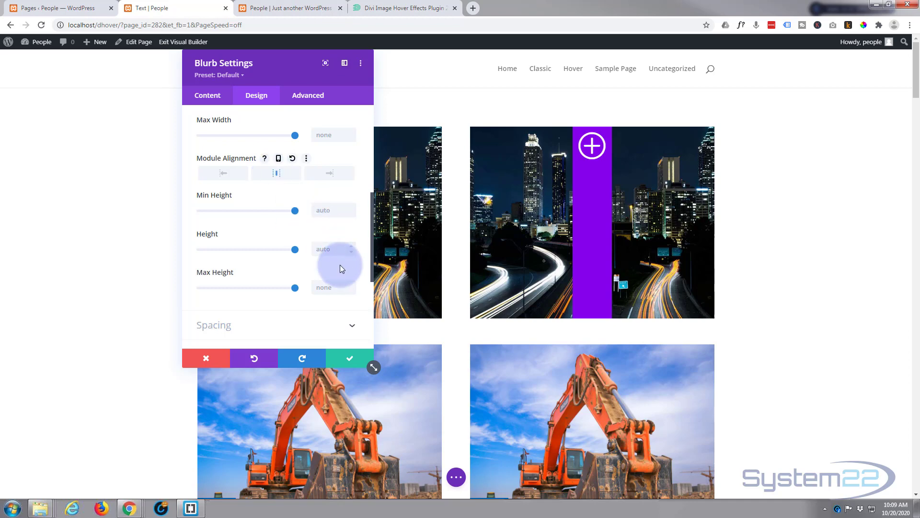
- Set the blurb's height to 80px and close the sizing options
left_click(328, 249)
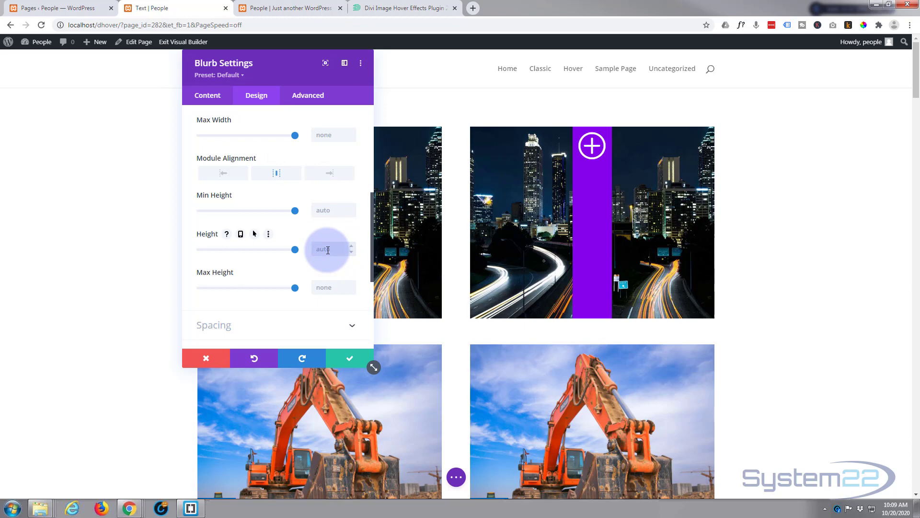
type("80")
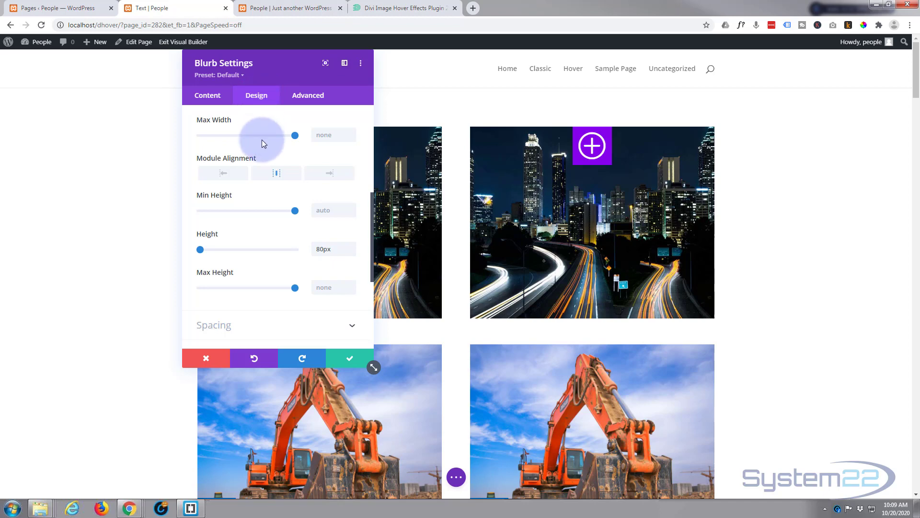
scroll(262, 140, "up", 2)
left_click(270, 126)
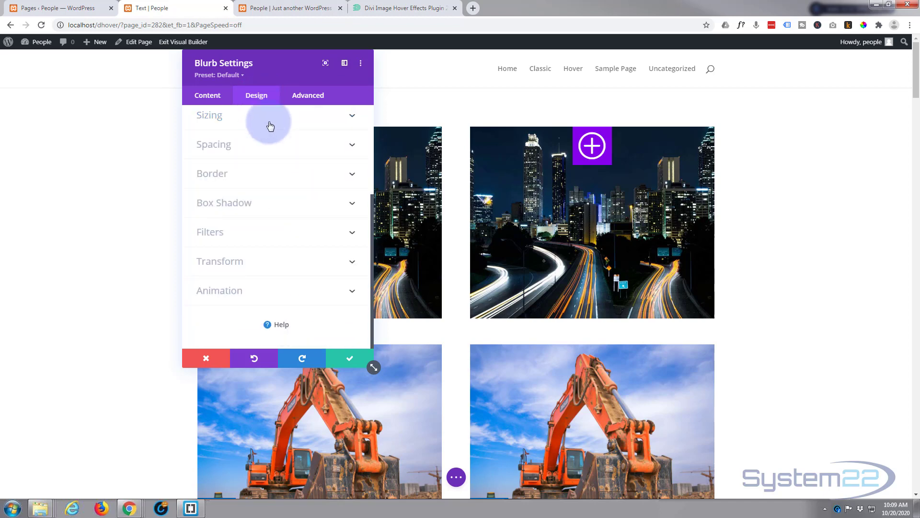
- Give the blurb a top margin of 160px
left_click(258, 148)
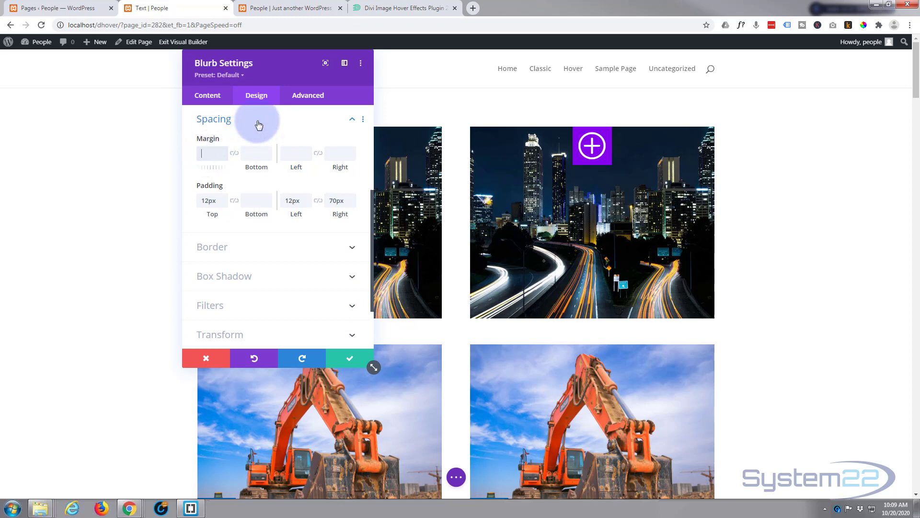
type("160px")
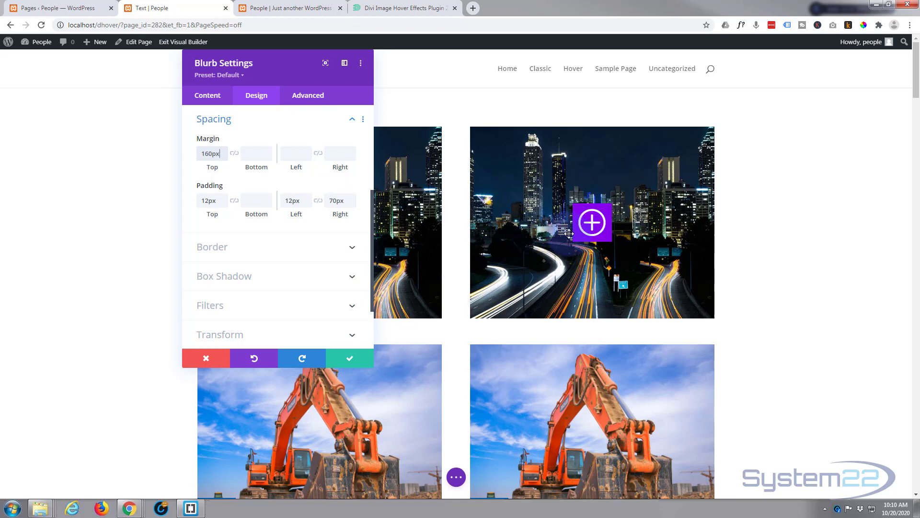
left_click(232, 175)
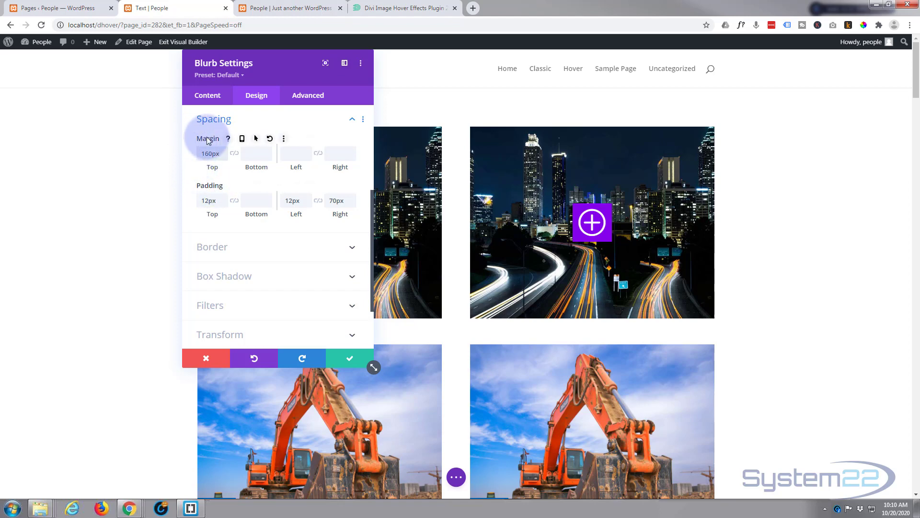
- Enable hover values for the blurb's margin, set the hover top margin to 0px, and return to the desktop values
left_click(256, 139)
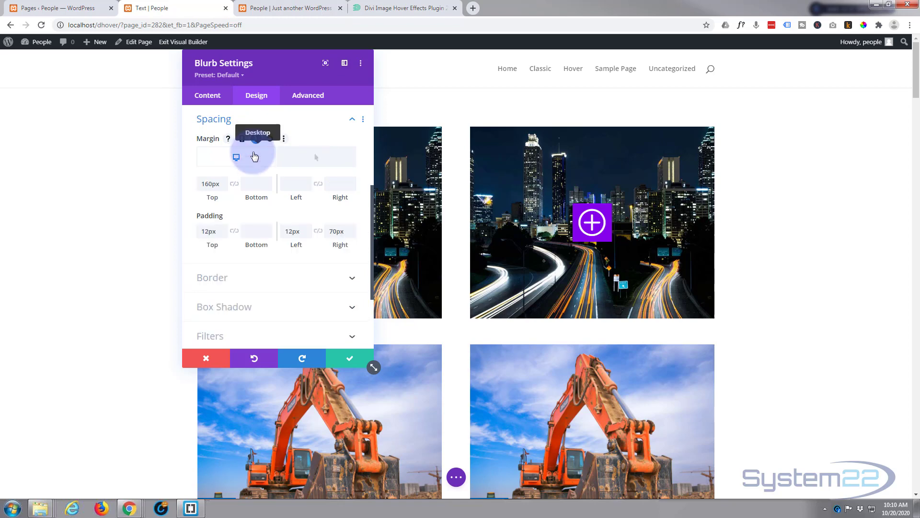
left_click(326, 162)
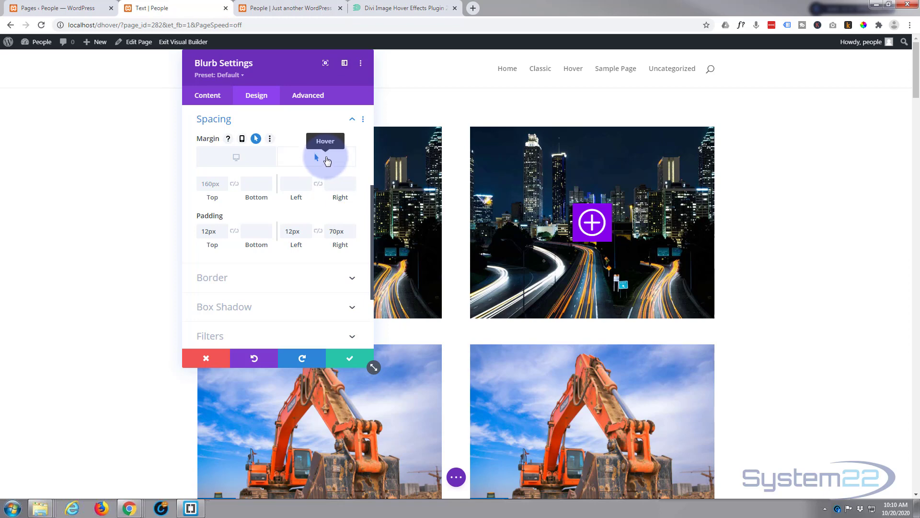
left_click(206, 183)
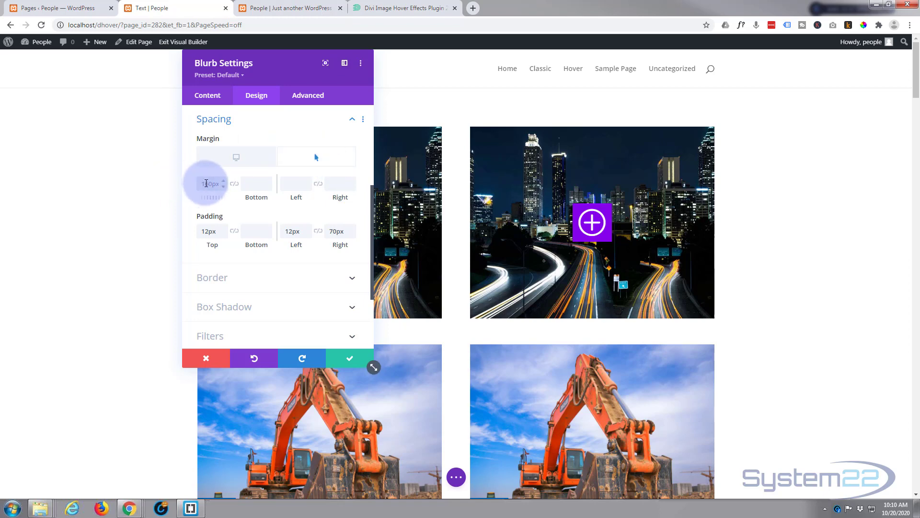
type("0")
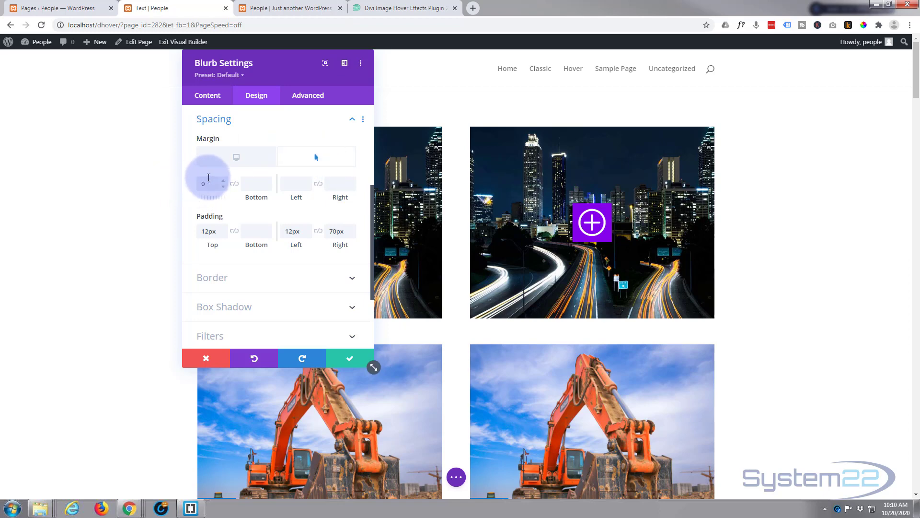
type("px")
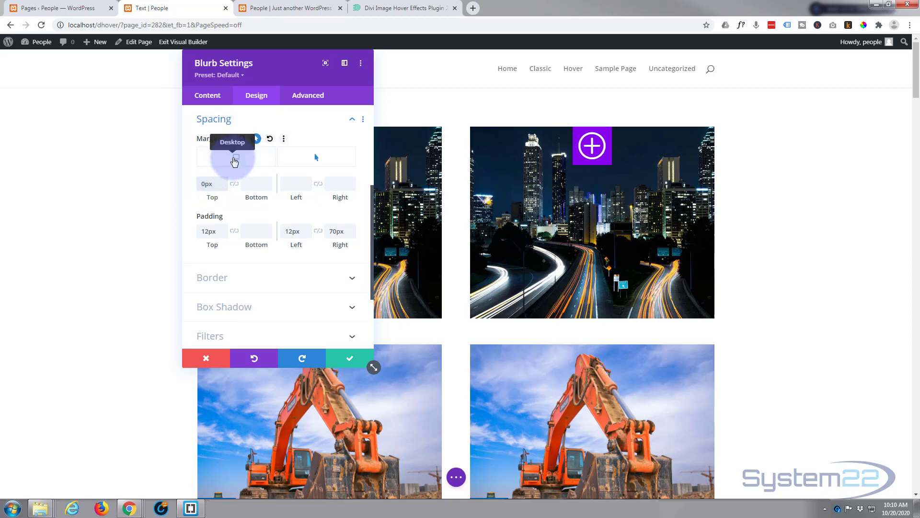
left_click(234, 160)
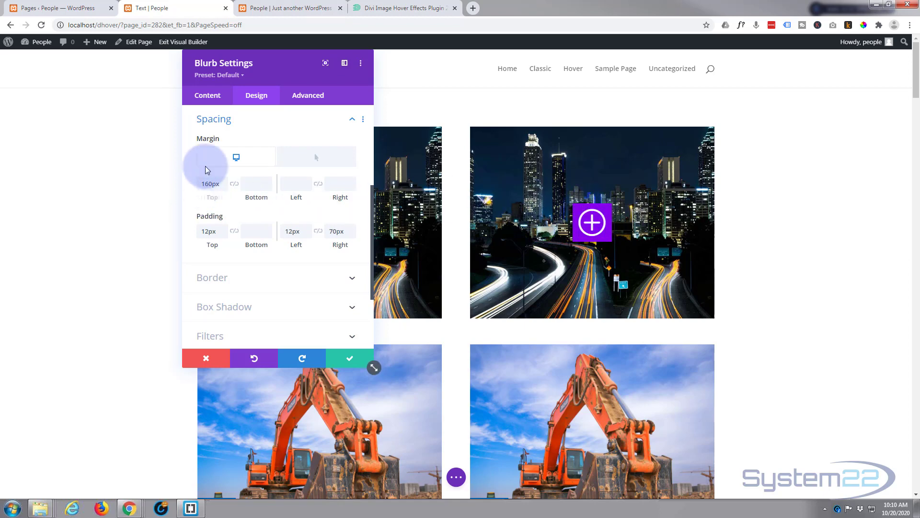
- Make the blurb's purple background semi-transparent, setting the colour to rgba(131,0,233,0.74)
left_click(217, 101)
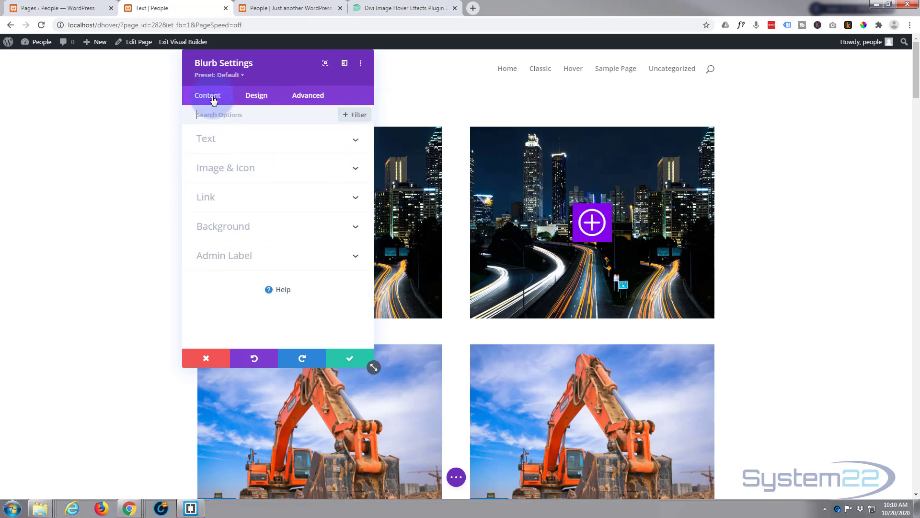
left_click(274, 232)
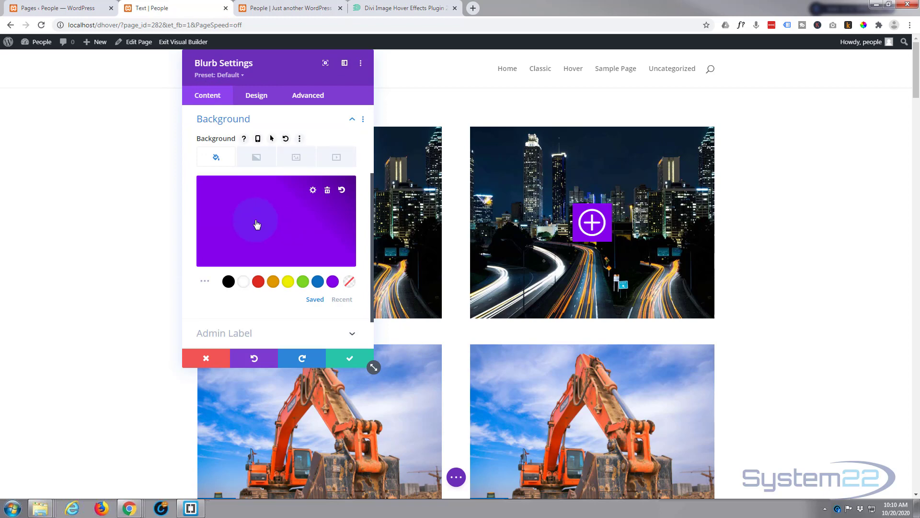
left_click(254, 222)
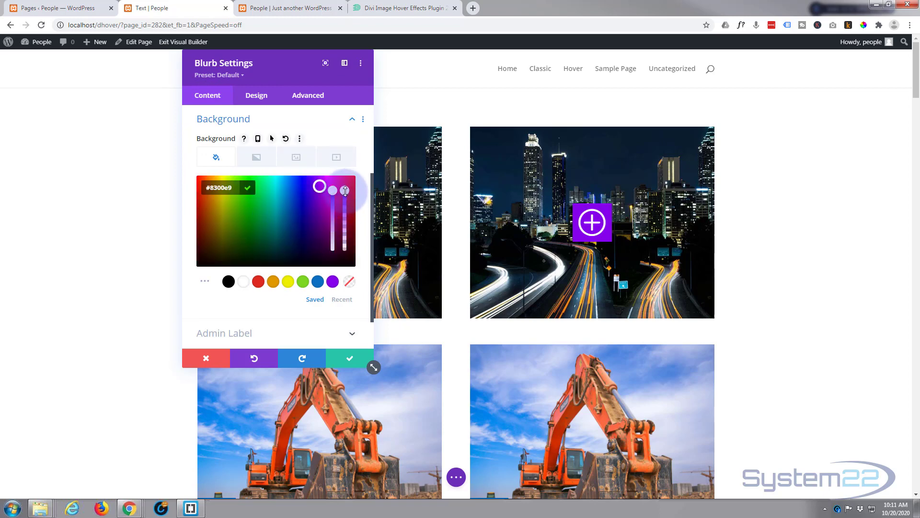
left_click_drag(345, 190, 347, 212)
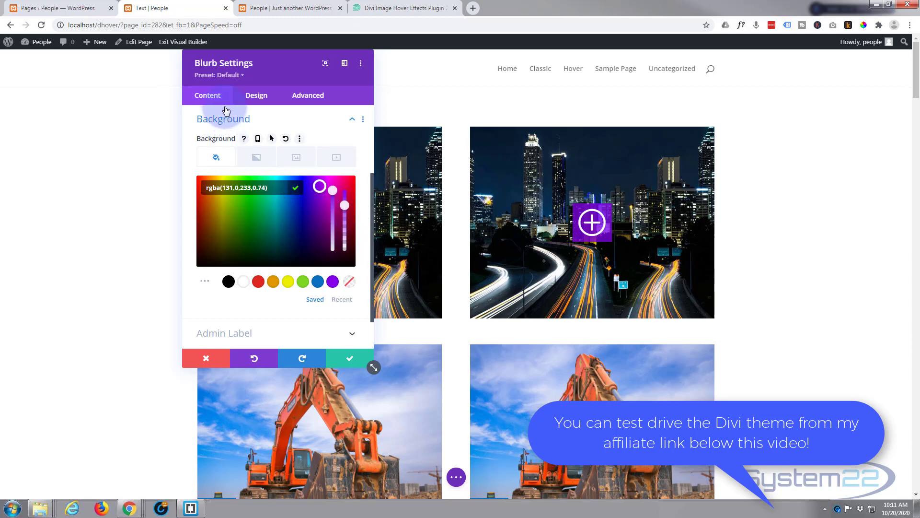
- Enable hover values for the blurb's width and set the hover width to 100%
left_click(253, 96)
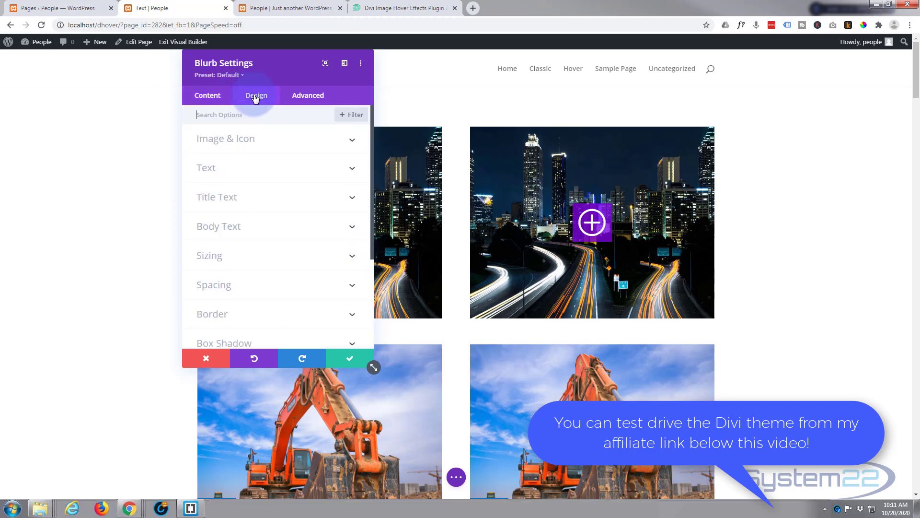
left_click(267, 259)
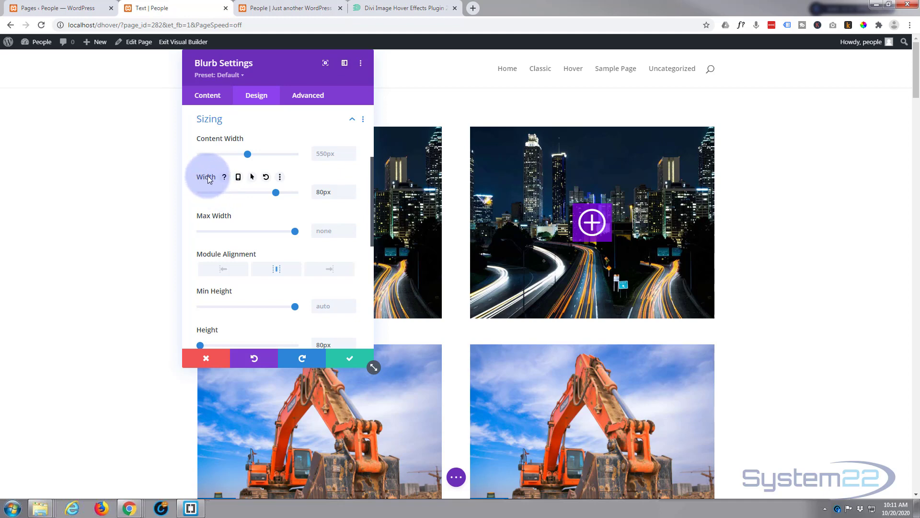
left_click(252, 177)
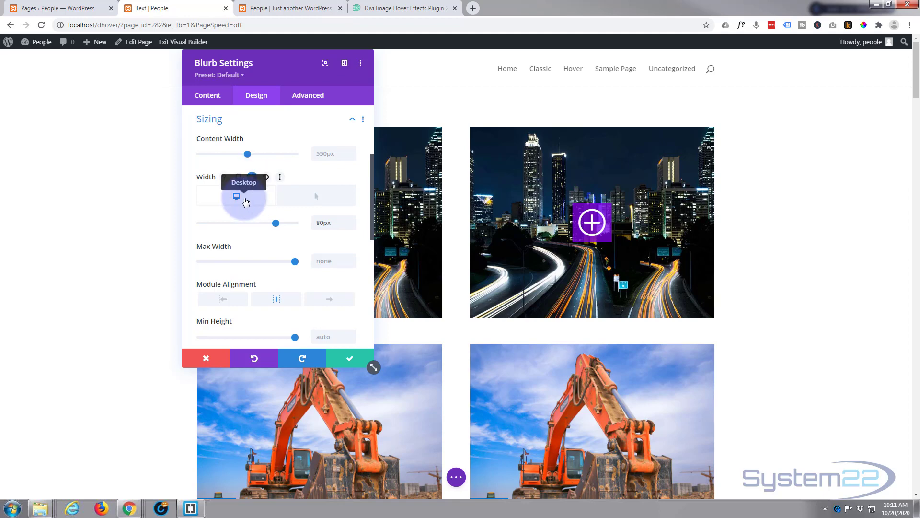
left_click(320, 201)
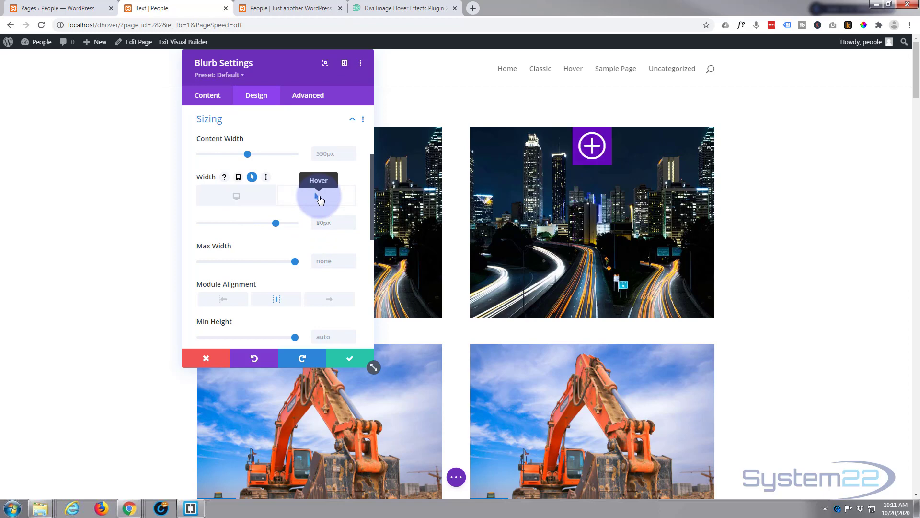
left_click(332, 223)
type("100")
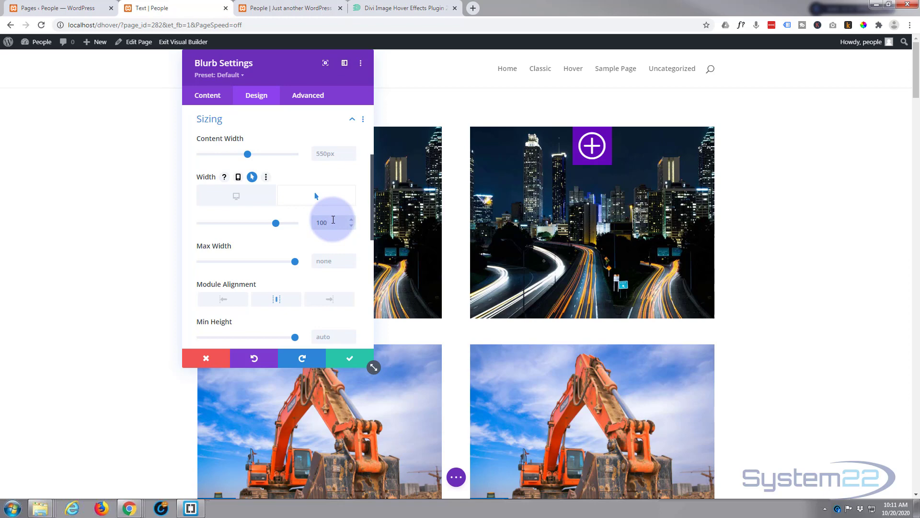
type("%")
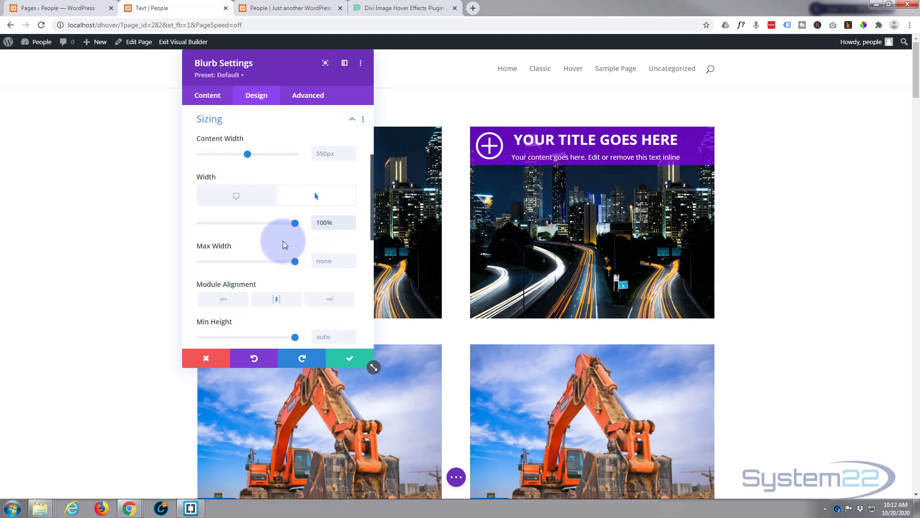
- Enable hover values for the blurb's height, set the hover height to 100%, and close the sizing options
scroll(277, 236, "down", 1)
scroll(277, 235, "down", 2)
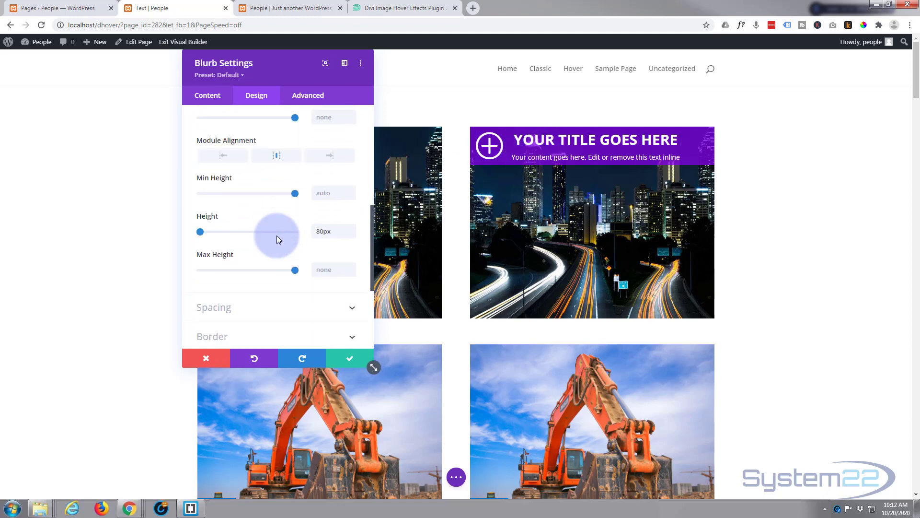
mouse_move(273, 232)
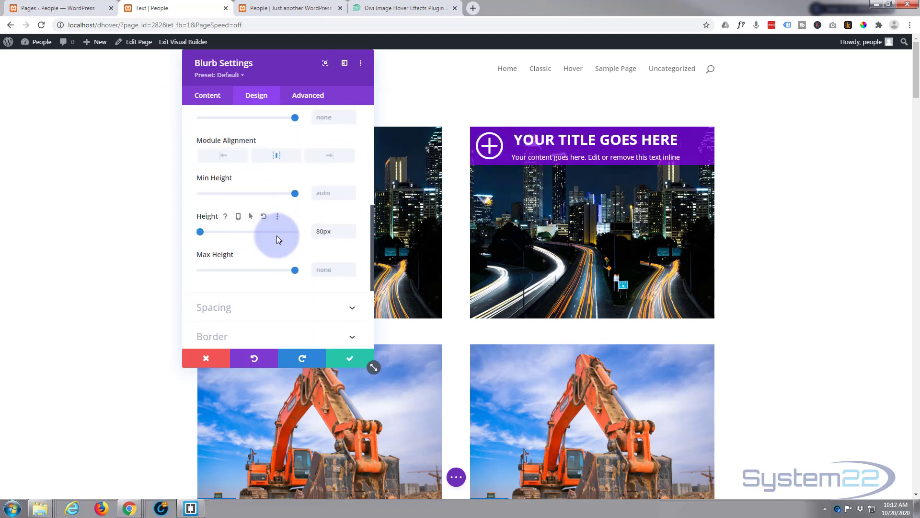
left_click(255, 217)
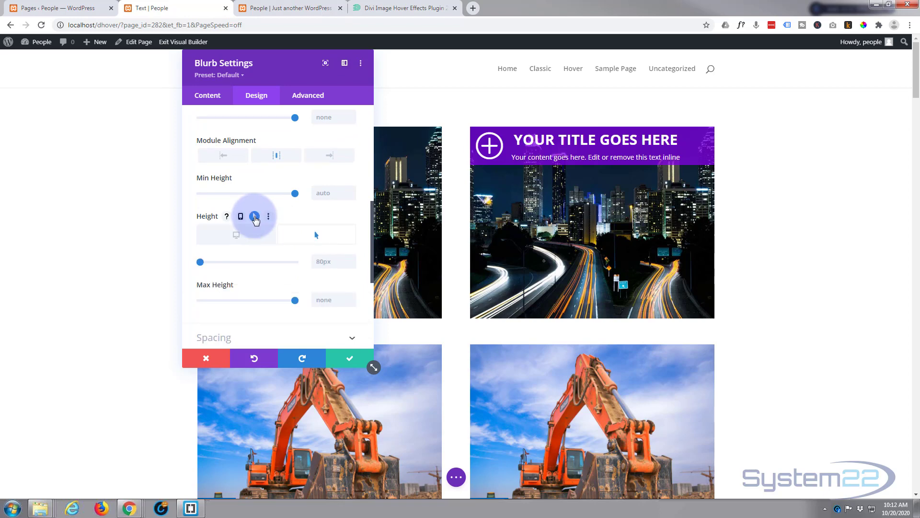
left_click(319, 236)
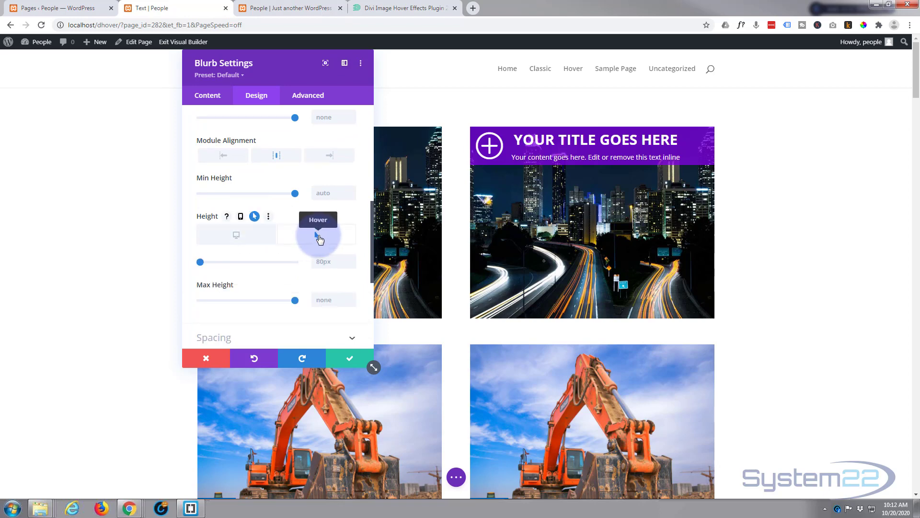
left_click(324, 262)
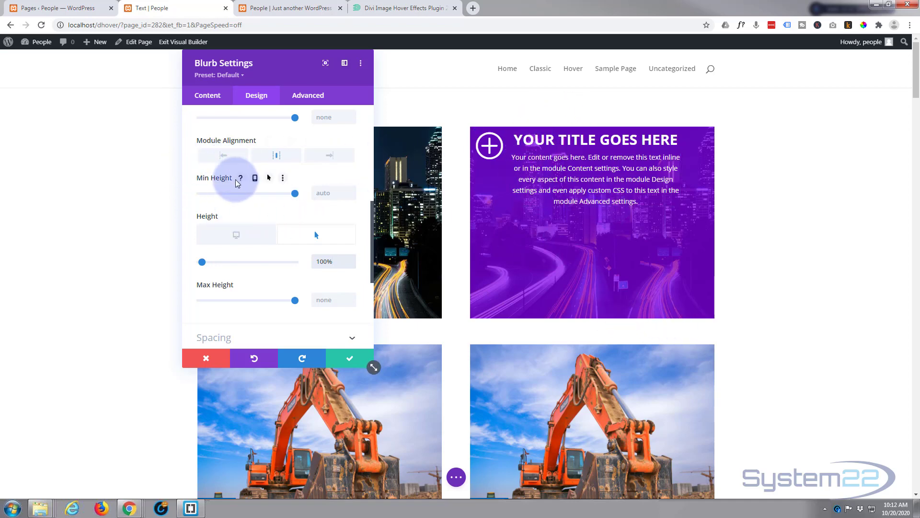
scroll(236, 183, "up", 2)
scroll(236, 182, "up", 2)
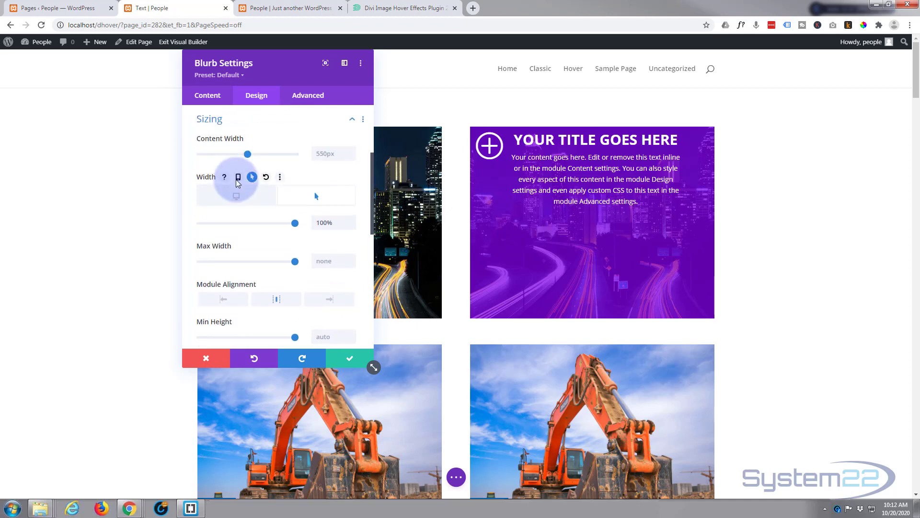
left_click(265, 118)
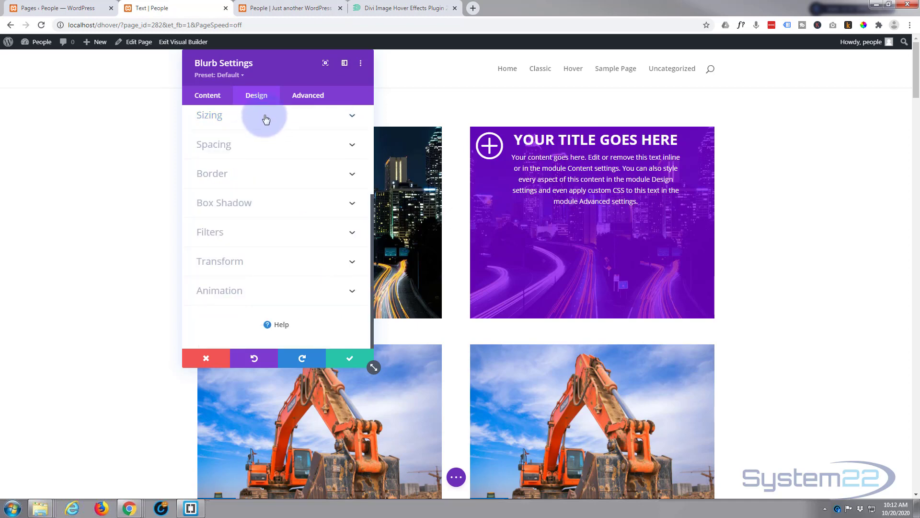
- Enable hover values for the blurb's padding, set the hover top padding to 120px, and compare the desktop and hover states
left_click(257, 144)
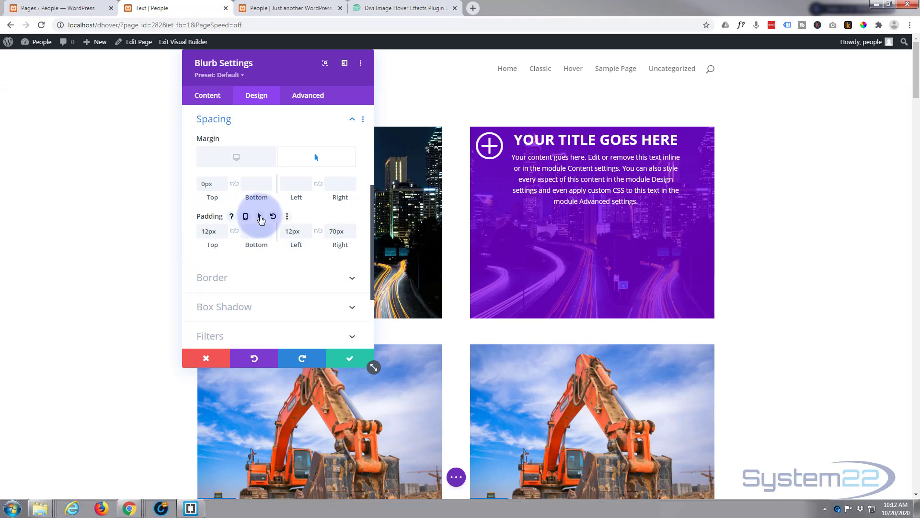
left_click(260, 219)
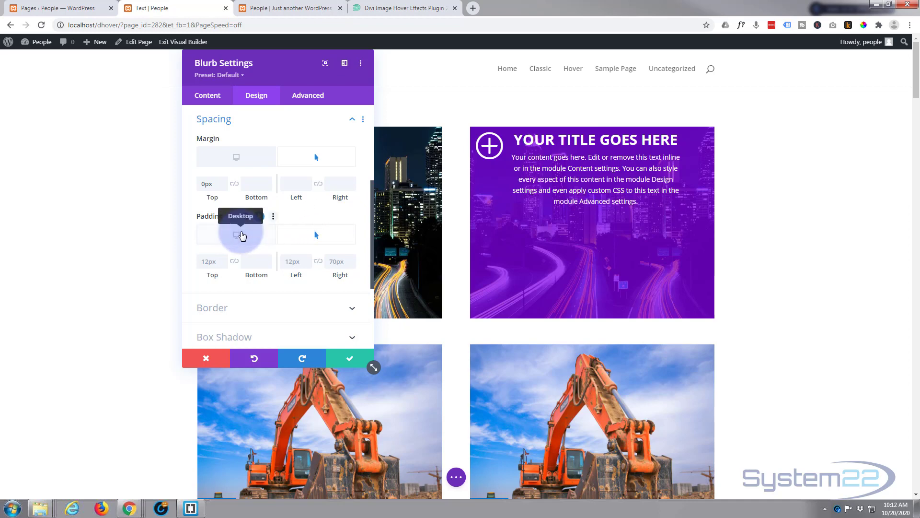
left_click(236, 236)
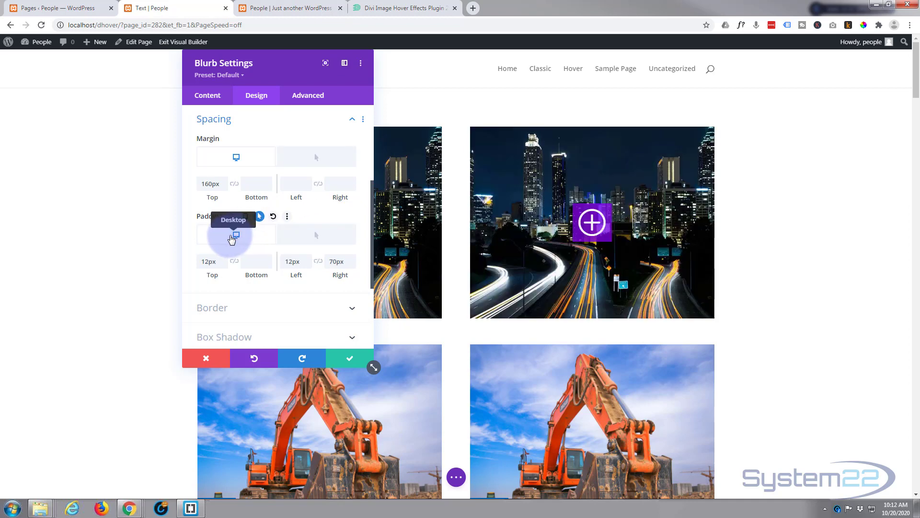
left_click(311, 236)
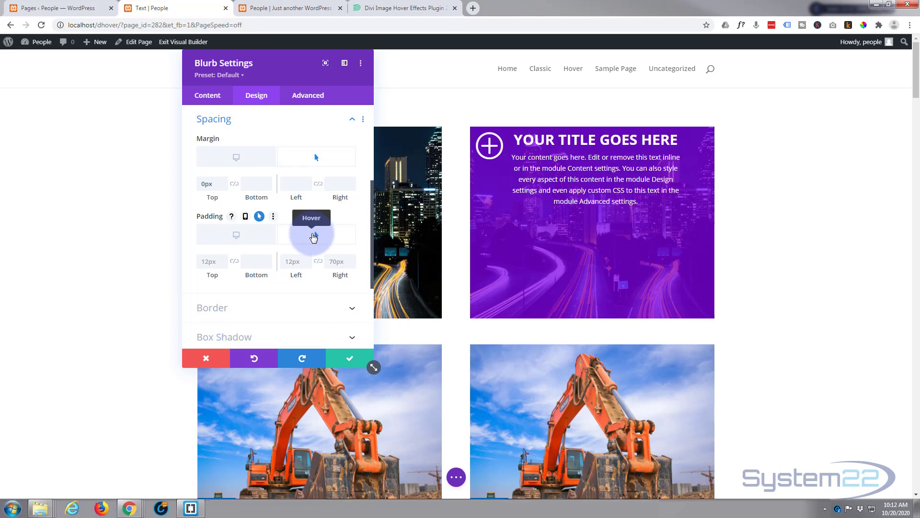
left_click(202, 261)
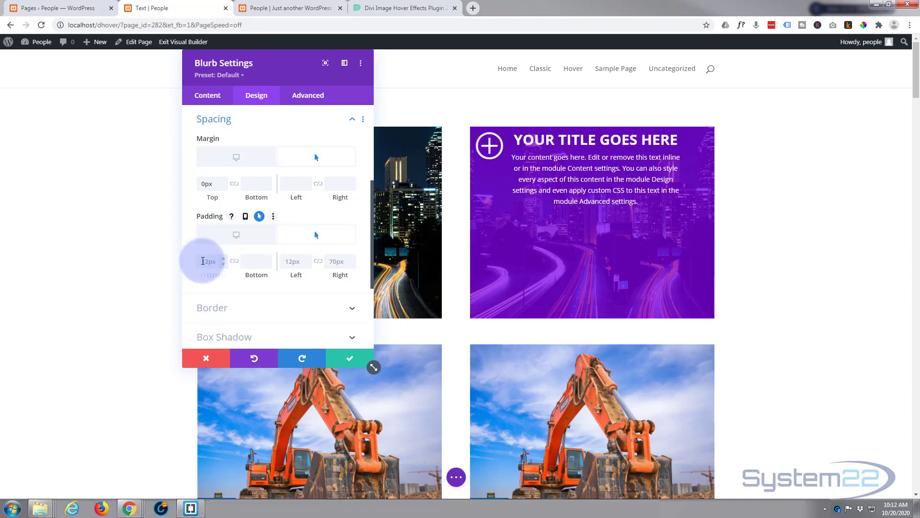
type("10")
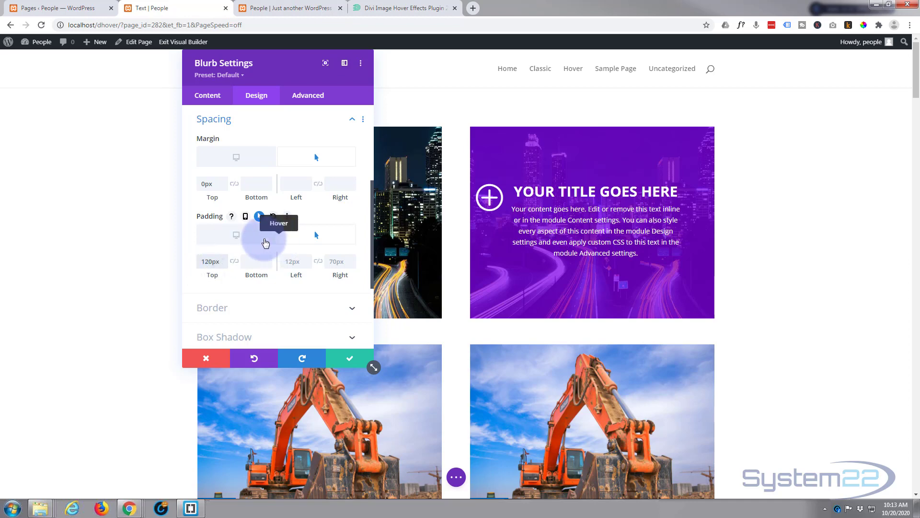
left_click(242, 241)
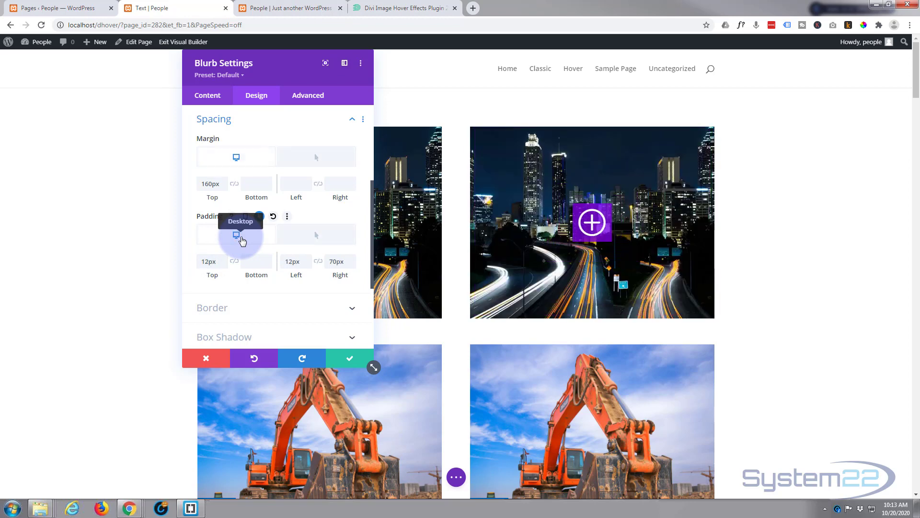
left_click(311, 239)
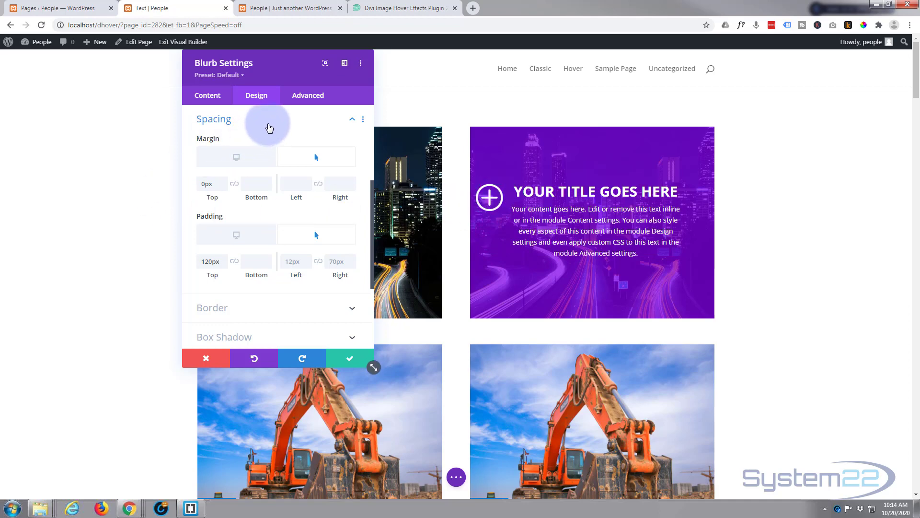
left_click(269, 127)
- Make the blurb's icon fully transparent on hover with rgba(255,255,255,0), and compare the desktop and hover states
scroll(247, 167, "up", 3)
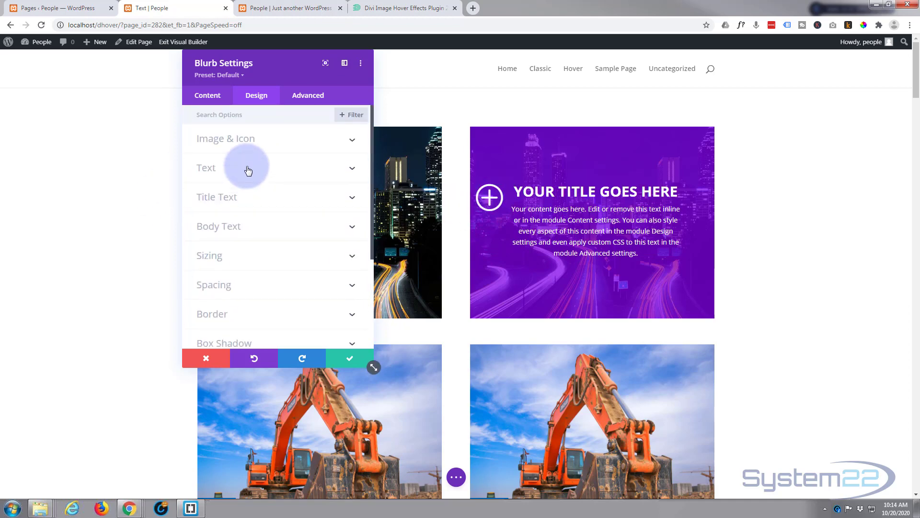
left_click(277, 149)
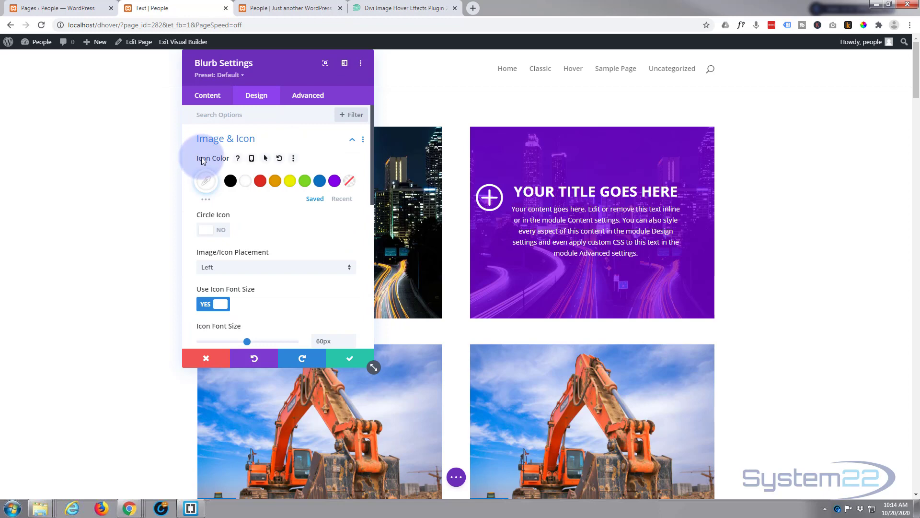
left_click(265, 158)
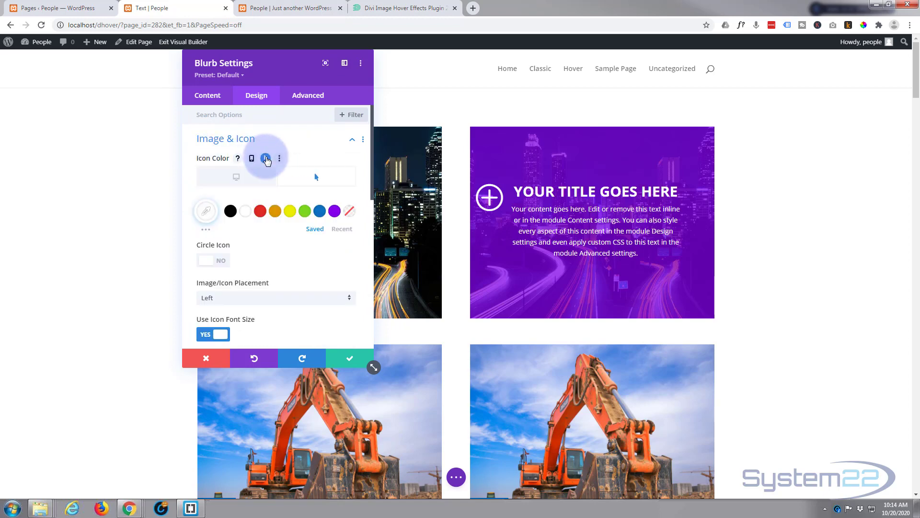
left_click(223, 180)
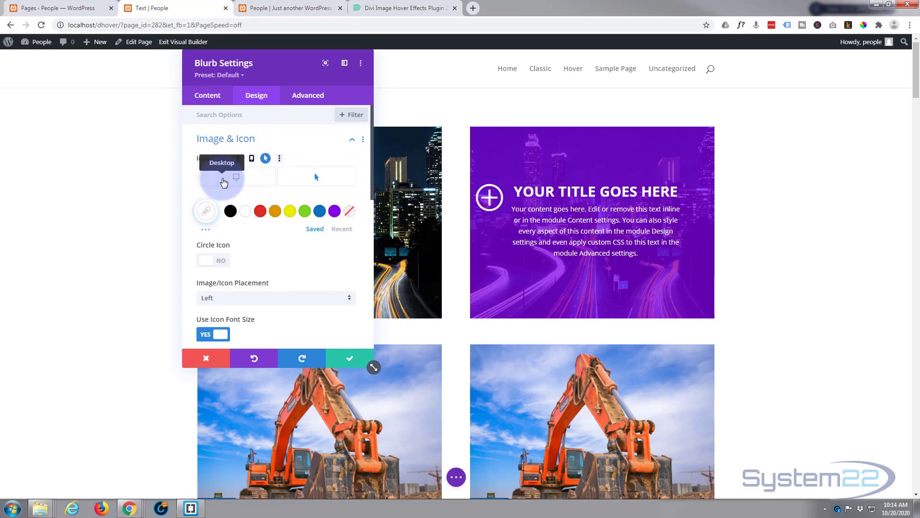
left_click(301, 182)
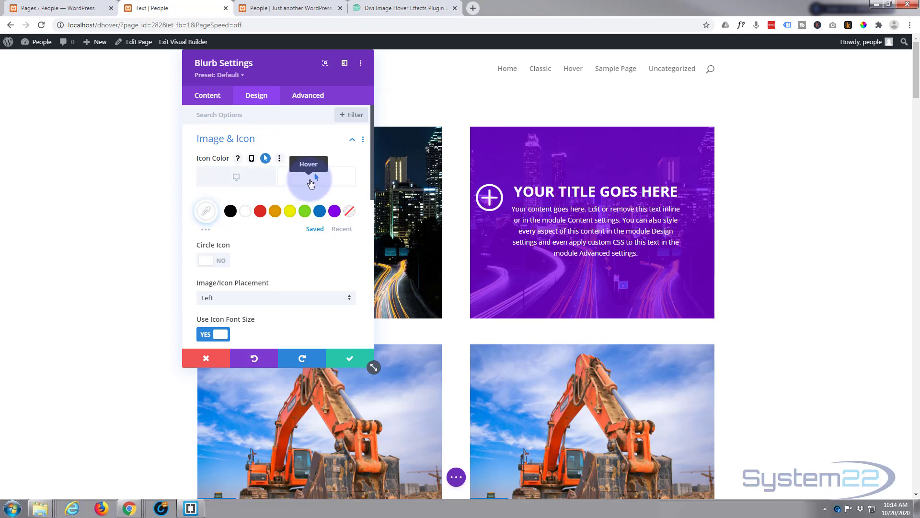
left_click(246, 212)
left_click(206, 211)
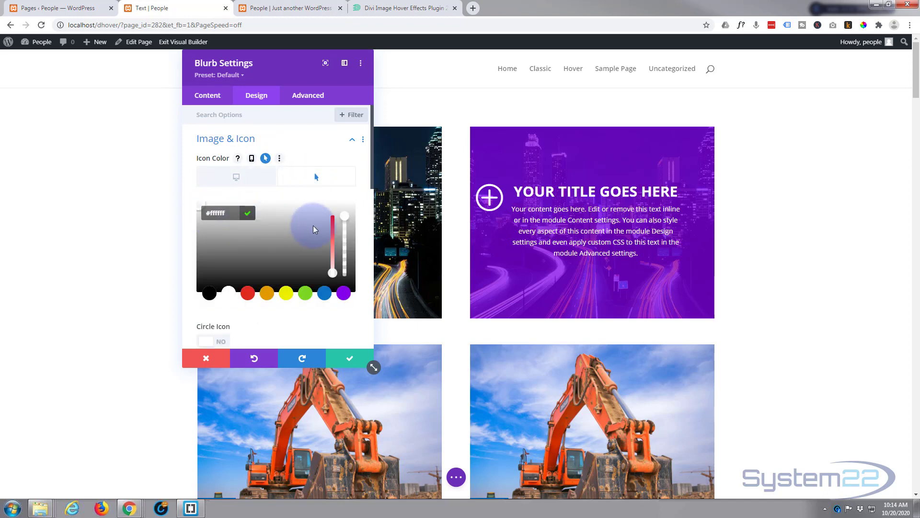
left_click_drag(345, 216, 348, 287)
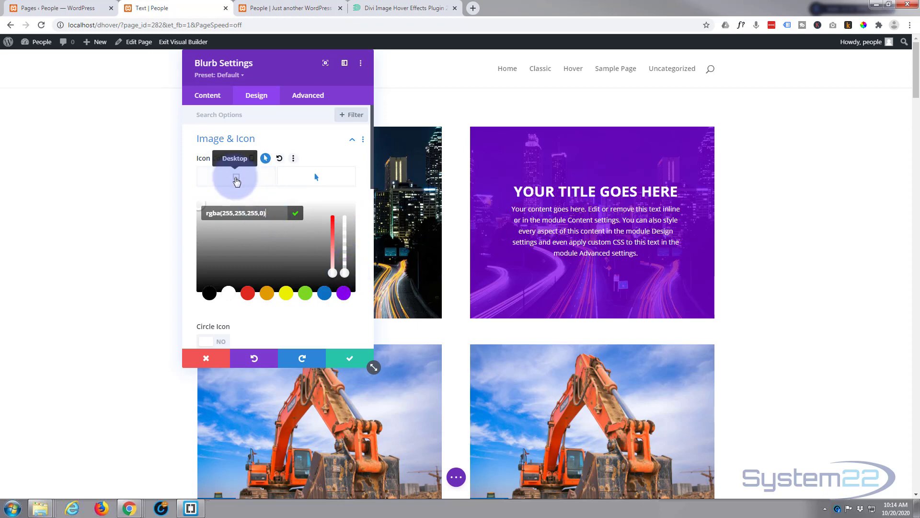
left_click(237, 181)
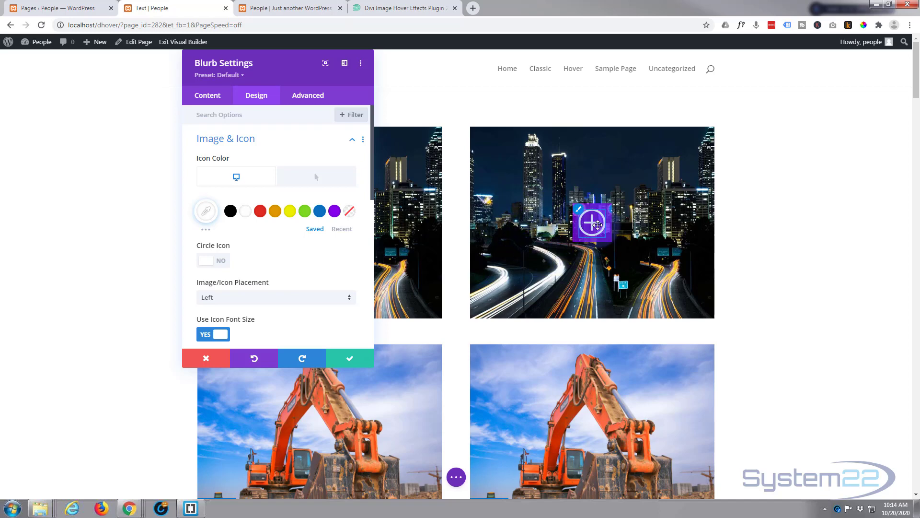
left_click(313, 184)
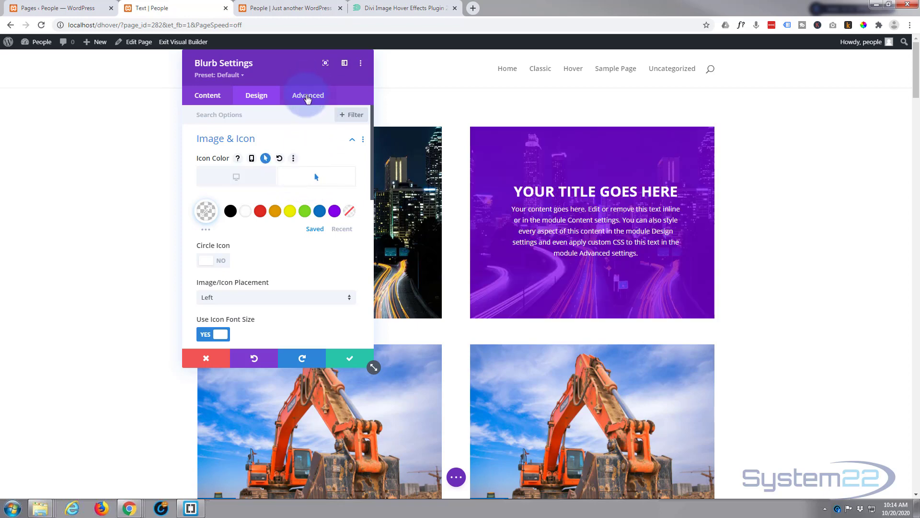
- Set the blurb's hover transition duration to 200ms
left_click(307, 97)
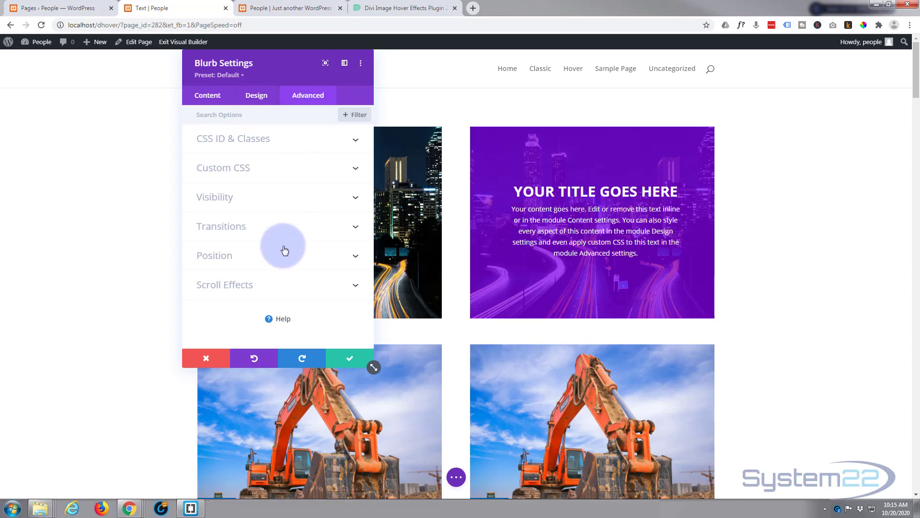
left_click(286, 231)
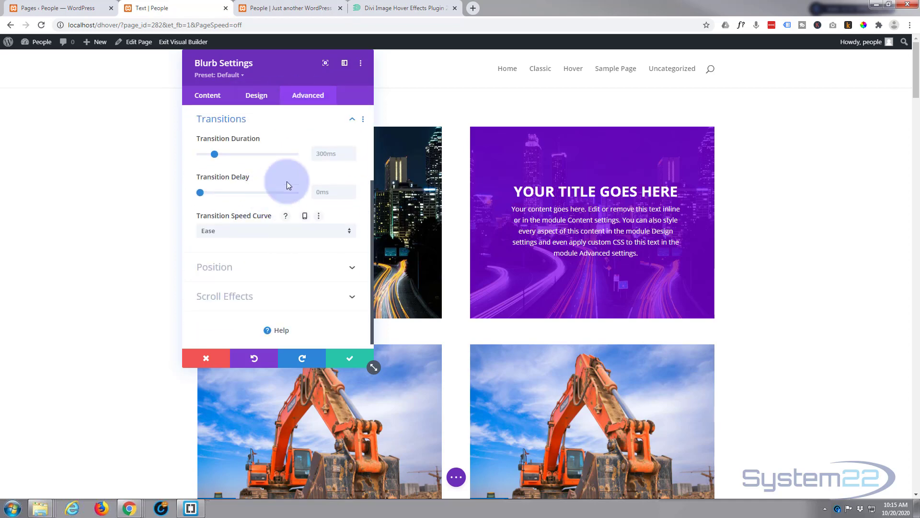
left_click(317, 153)
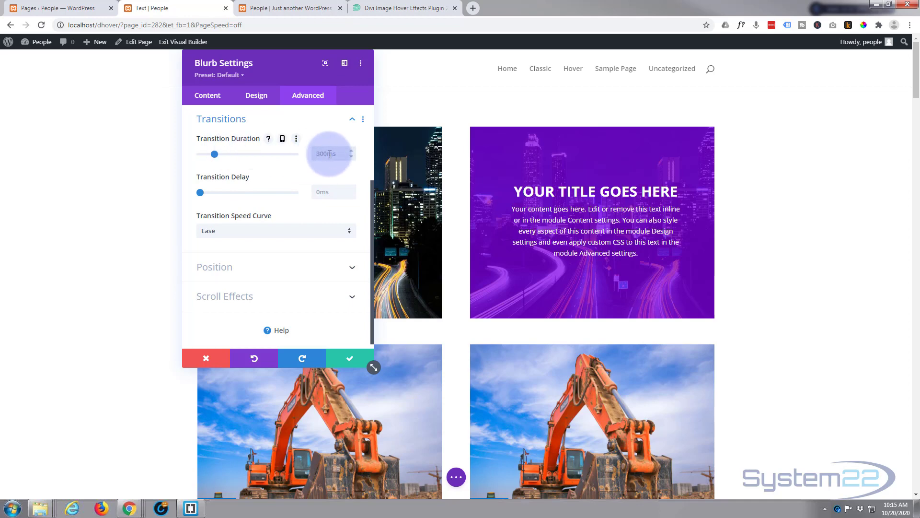
type("200ms")
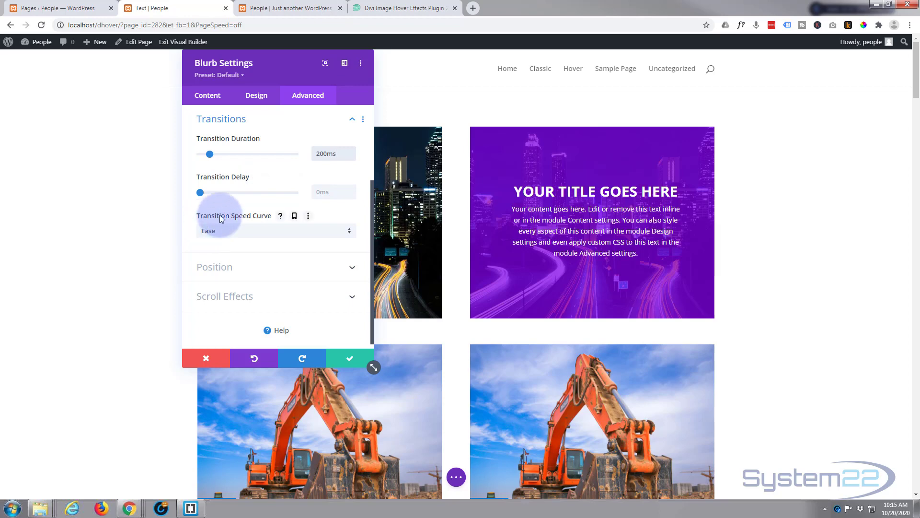
- Set the blurb's transition speed curve to Ease-In-Out and save the module settings
left_click(259, 231)
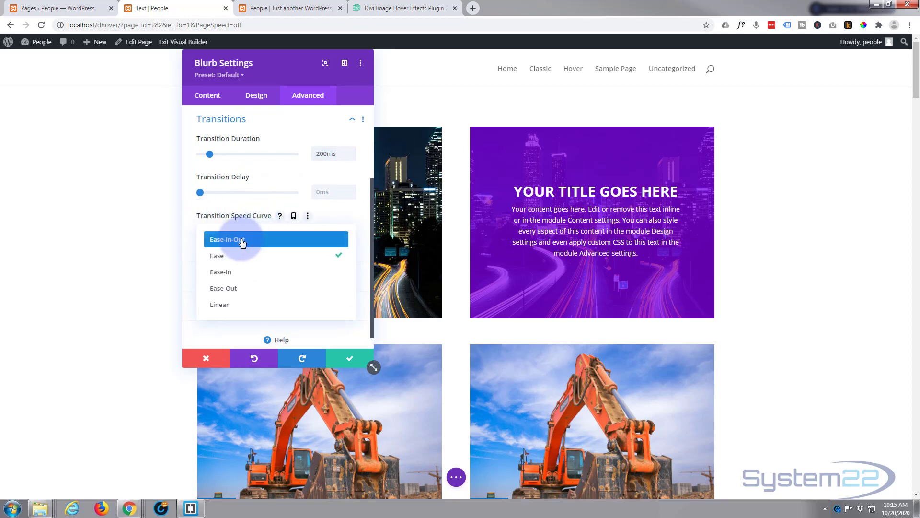
left_click(243, 238)
left_click(247, 233)
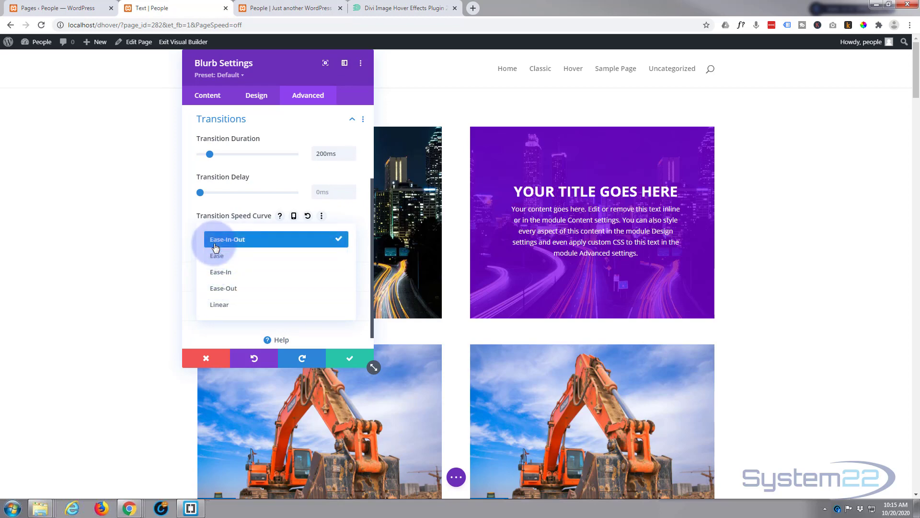
left_click(239, 240)
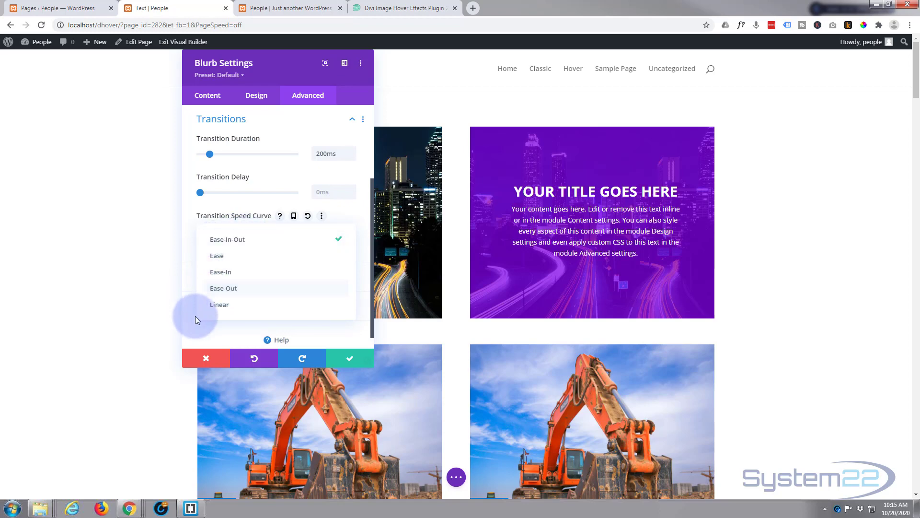
left_click(351, 359)
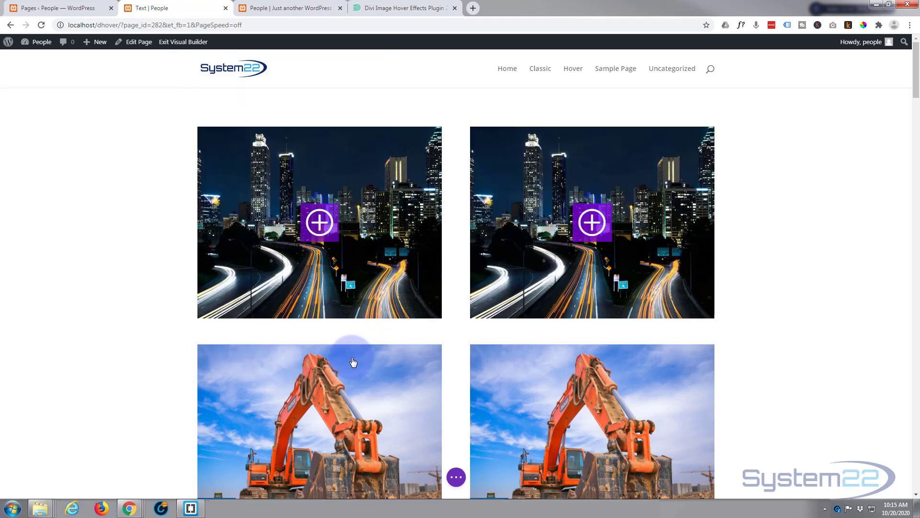
- Save the page as a draft and exit the visual builder to test the second city image's hover overlay live
left_click(455, 477)
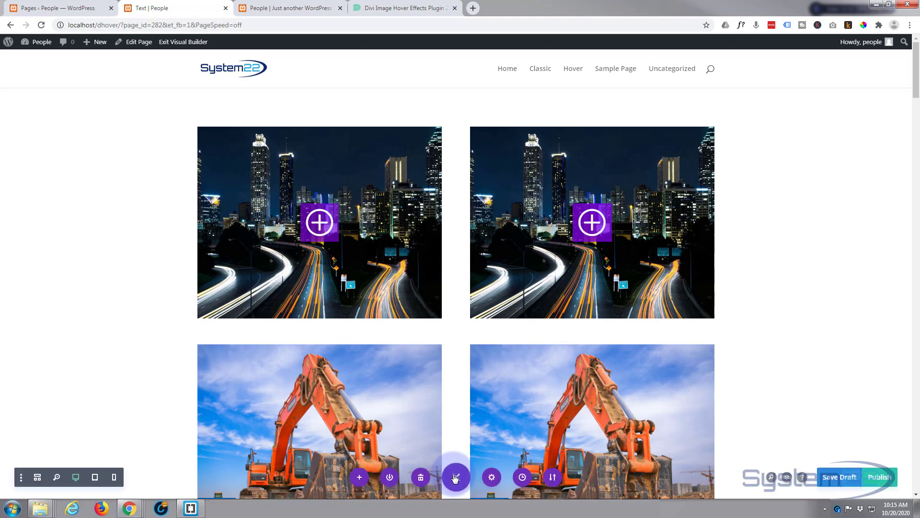
left_click(834, 481)
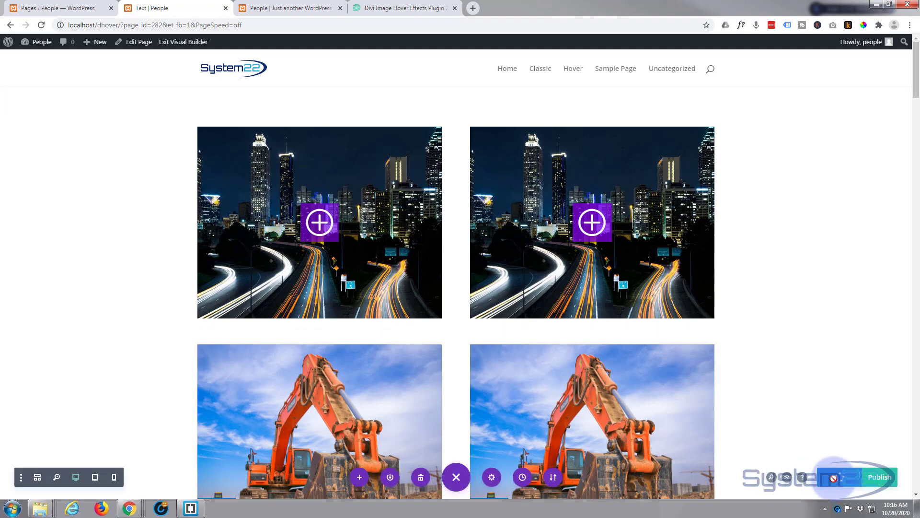
left_click(181, 43)
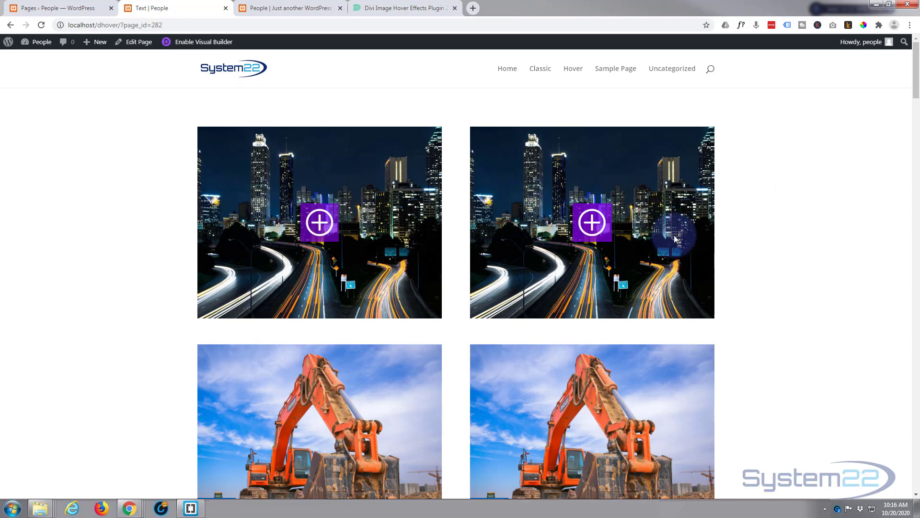
mouse_move(601, 225)
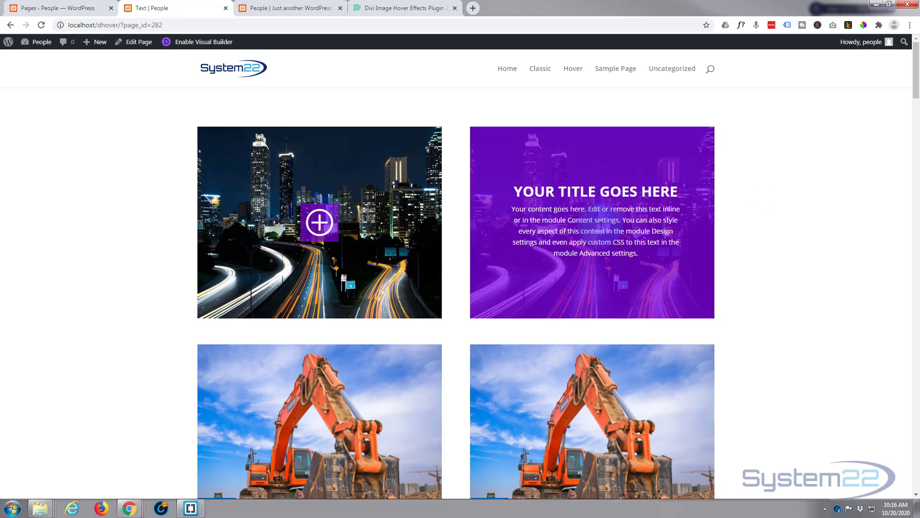